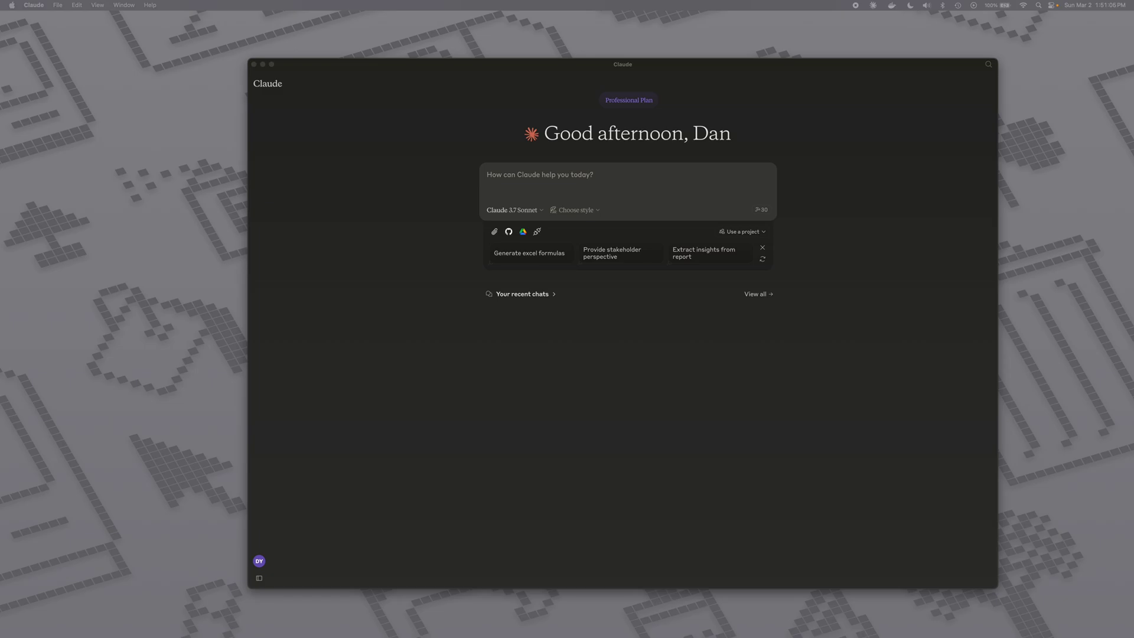
# - Switch to Chrome, examine the MCP Introduction page's definition and General architecture diagram, and move the browser window out of view
pyautogui.press('super+Tab')
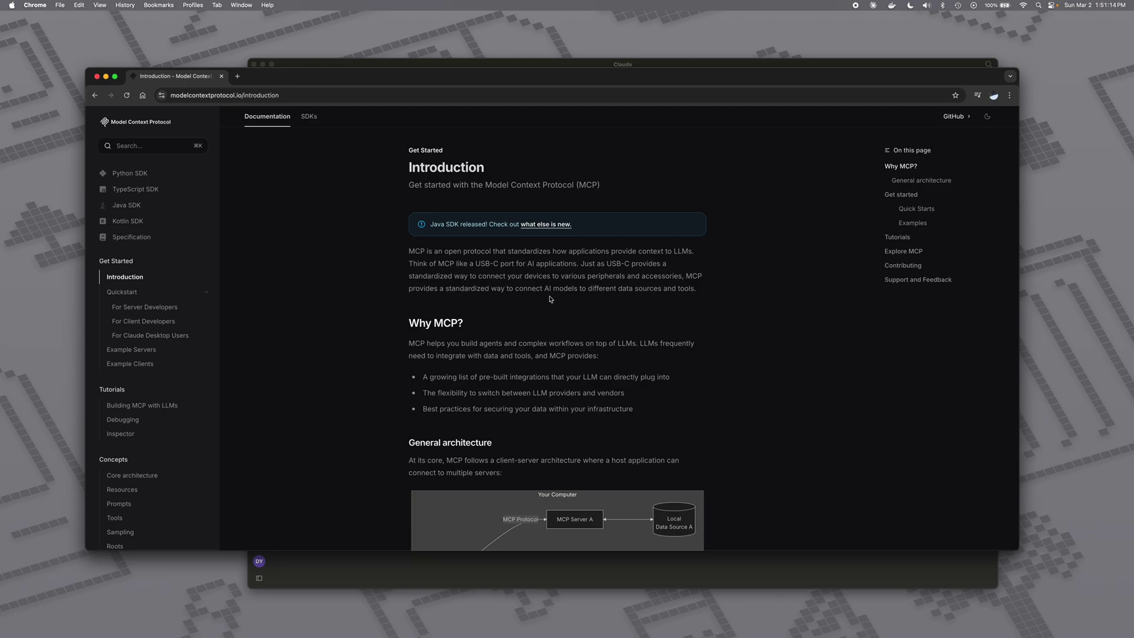
pyautogui.moveTo(611, 251); pyautogui.dragTo(692, 251)
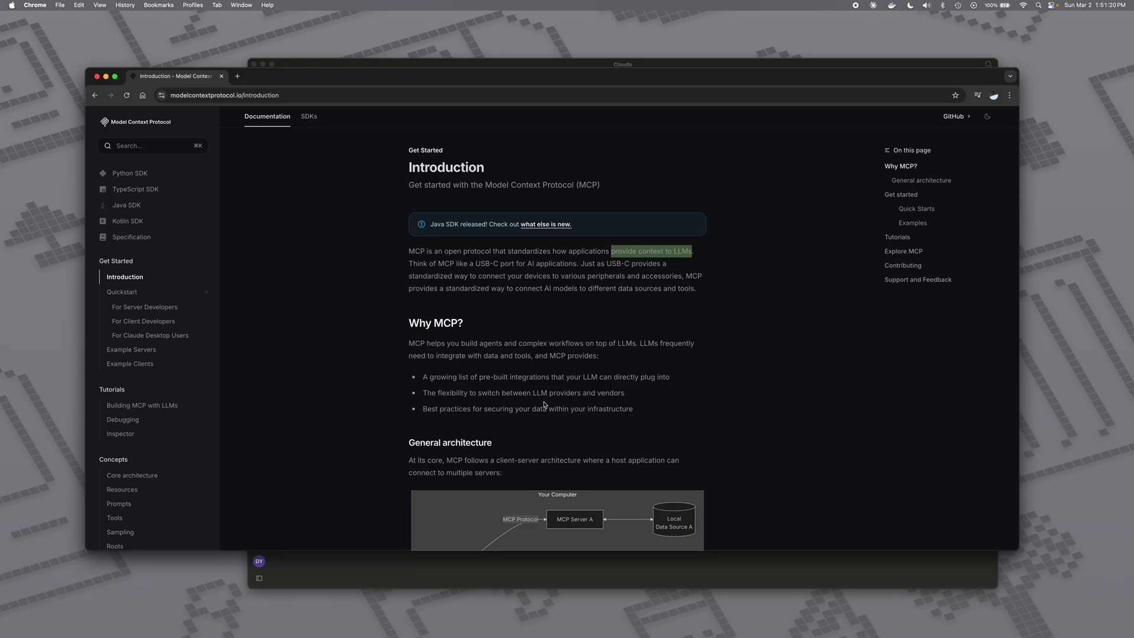
pyautogui.scroll(-1, 564, 405)
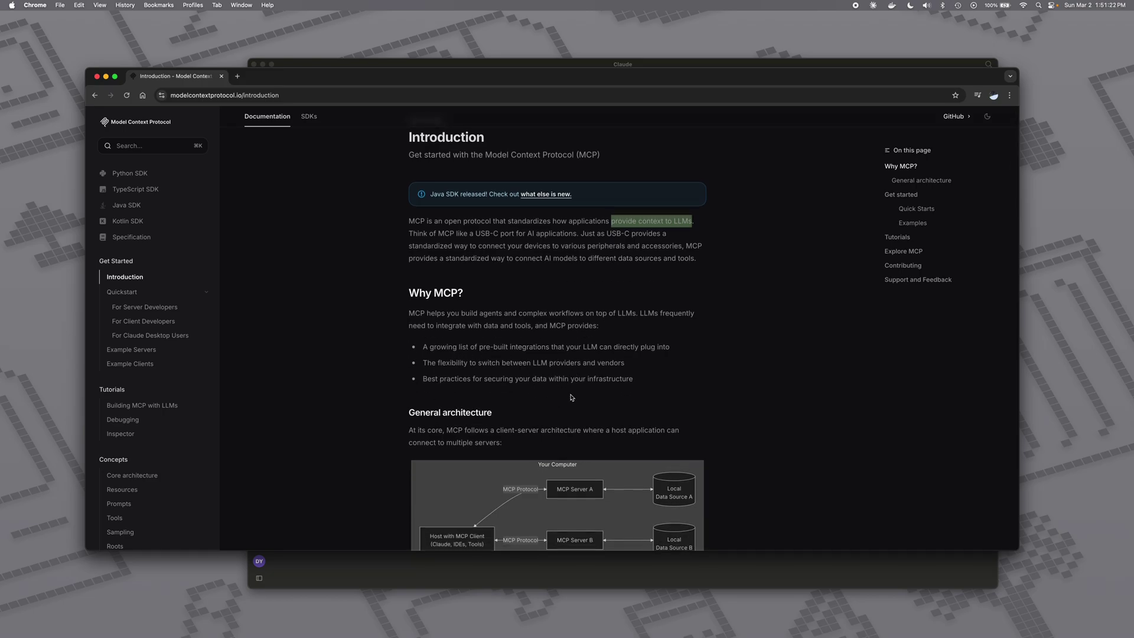
pyautogui.scroll(-3, 573, 392)
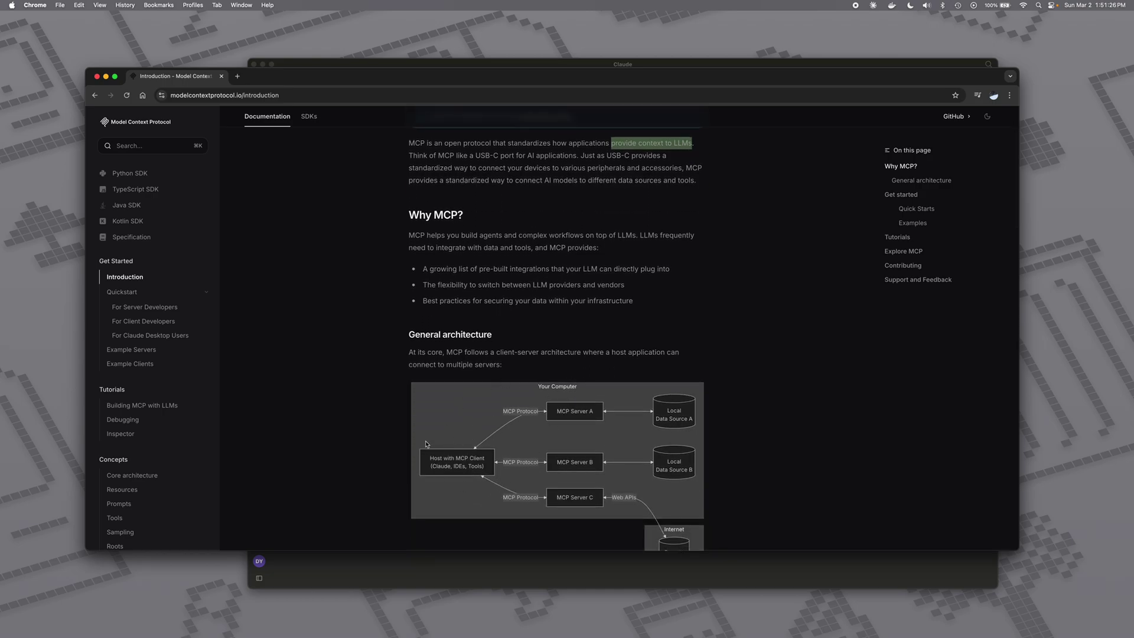
pyautogui.scroll(-2, 472, 407)
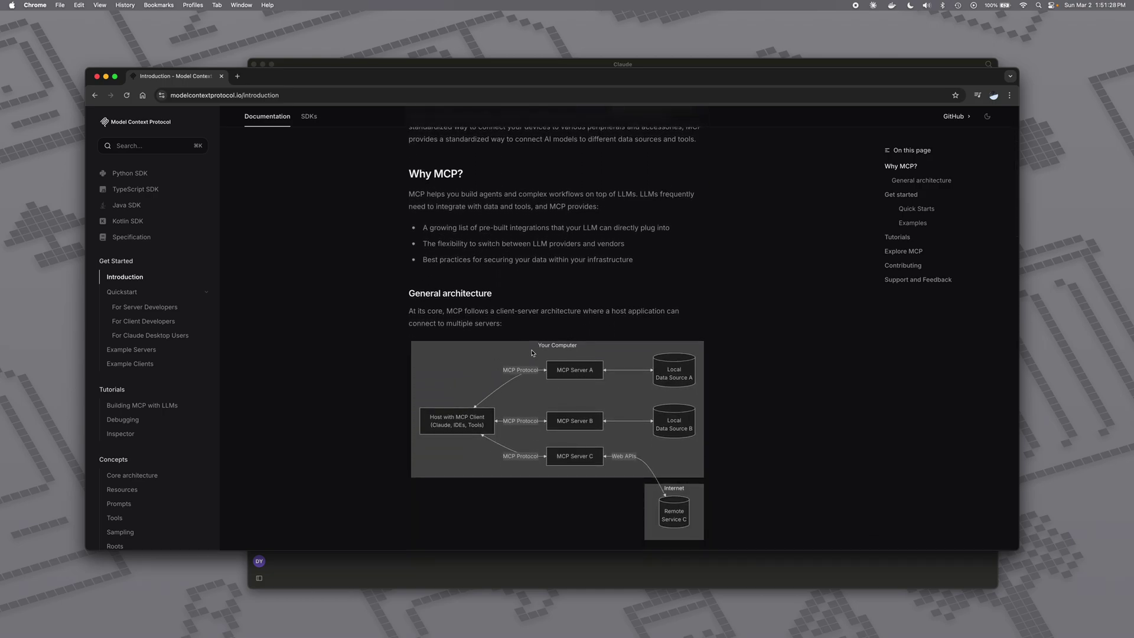
pyautogui.scroll(-2, 456, 471)
pyautogui.scroll(-3, 455, 473)
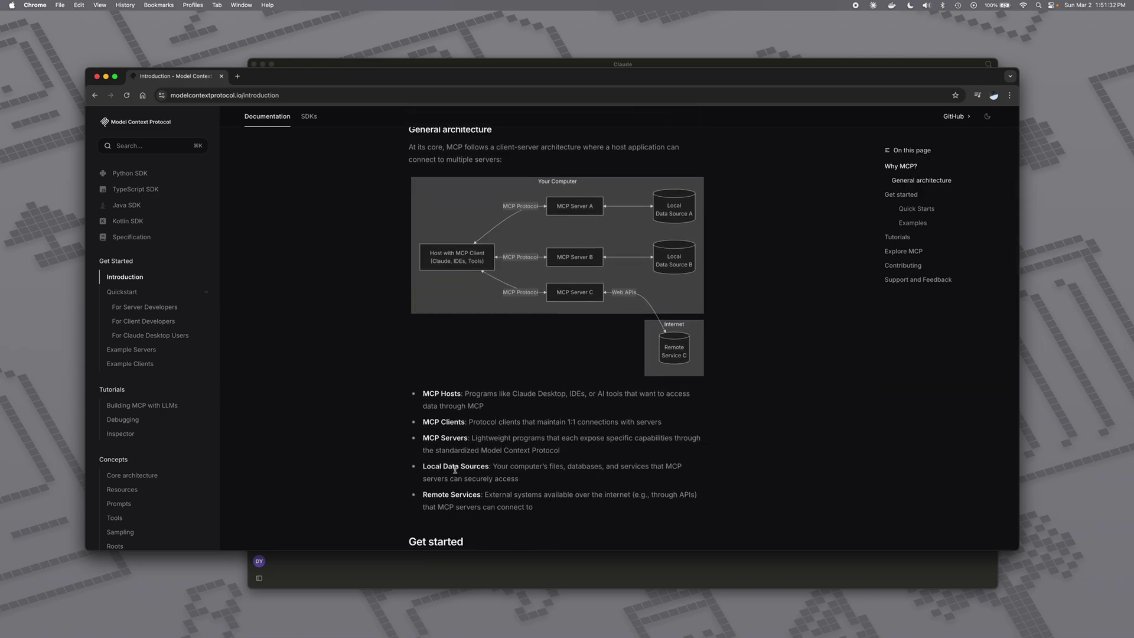
pyautogui.scroll(3, 455, 470)
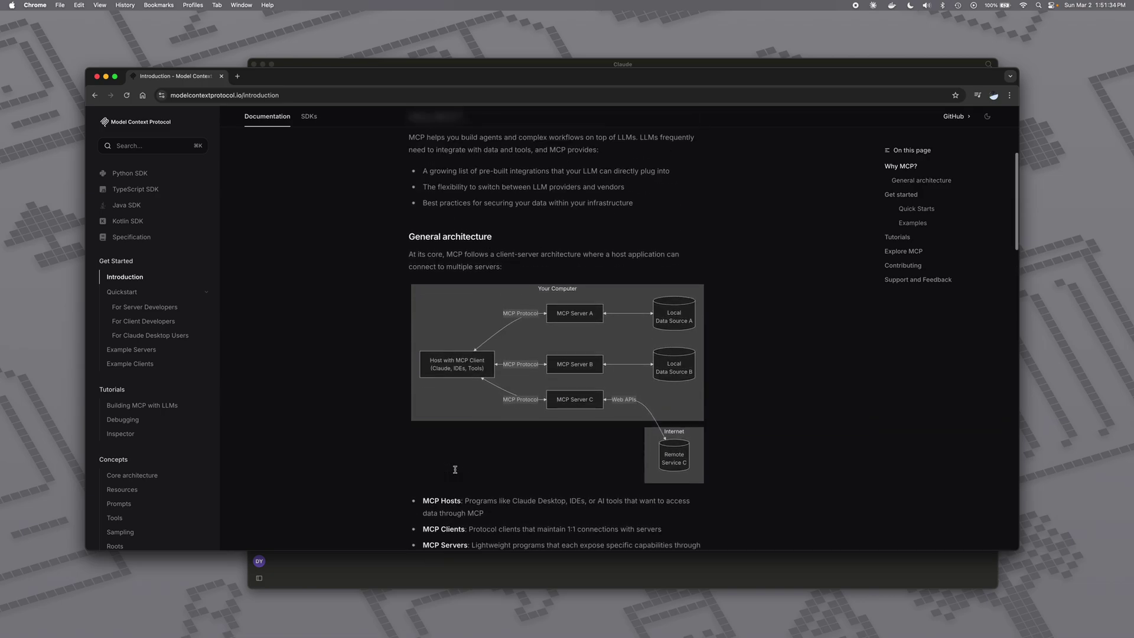
pyautogui.scroll(2, 455, 470)
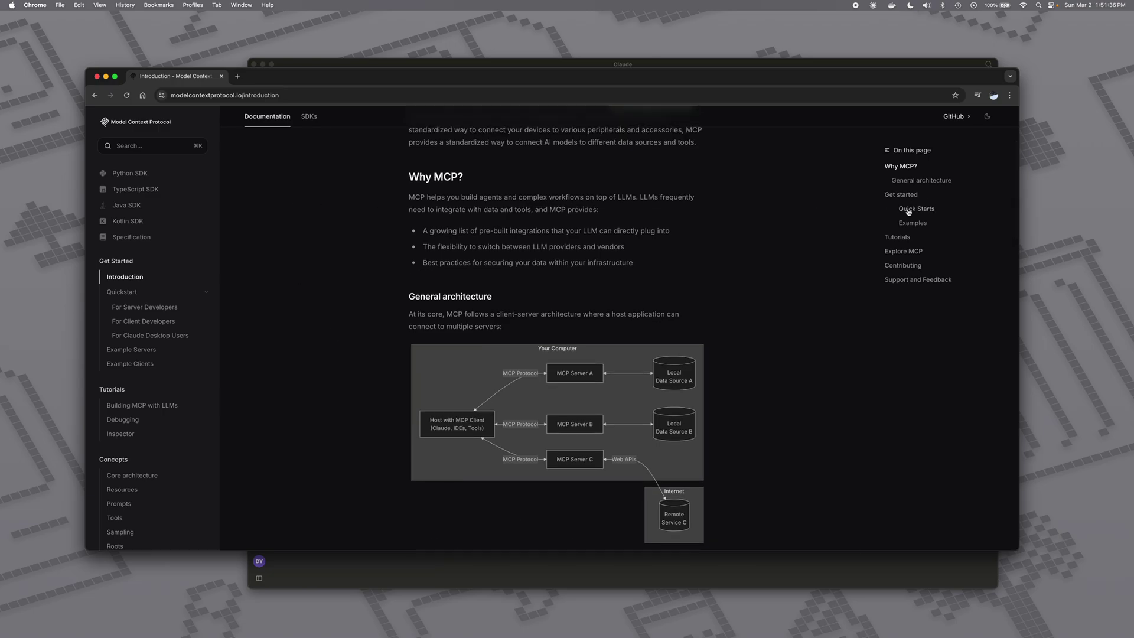
pyautogui.moveTo(374, 80); pyautogui.dragTo(1133, 158)
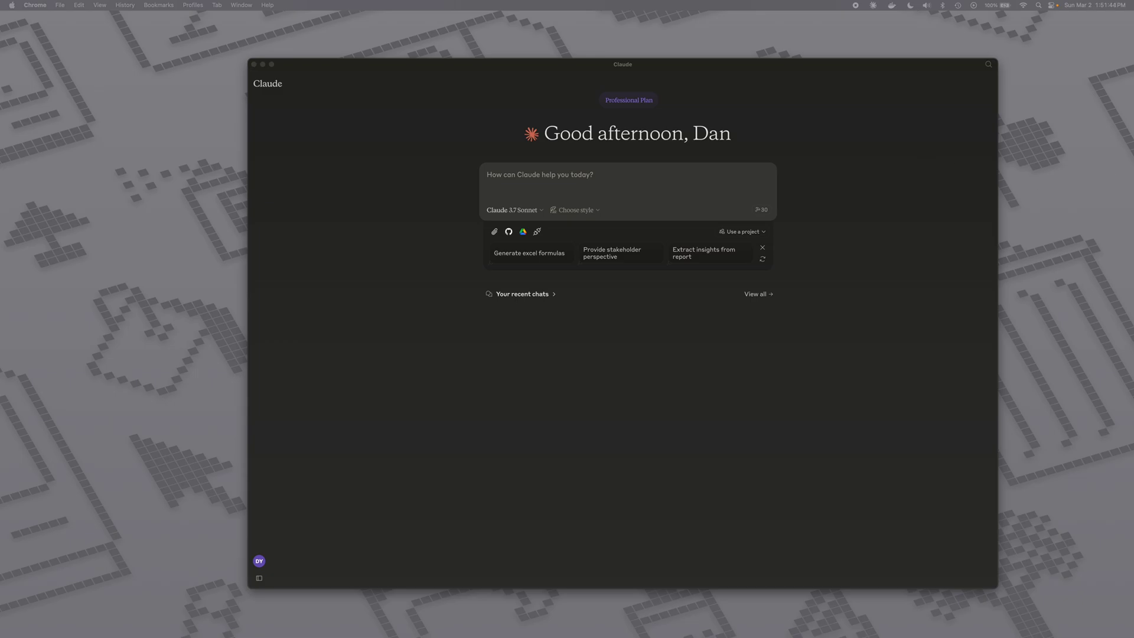
# - Bring the browser window with the salesforce-mcp-server repository into view and read its README's features, setup, usage functions and security notes
pyautogui.moveTo(926, 127); pyautogui.dragTo(322, 32)
pyautogui.scroll(-5, 415, 228)
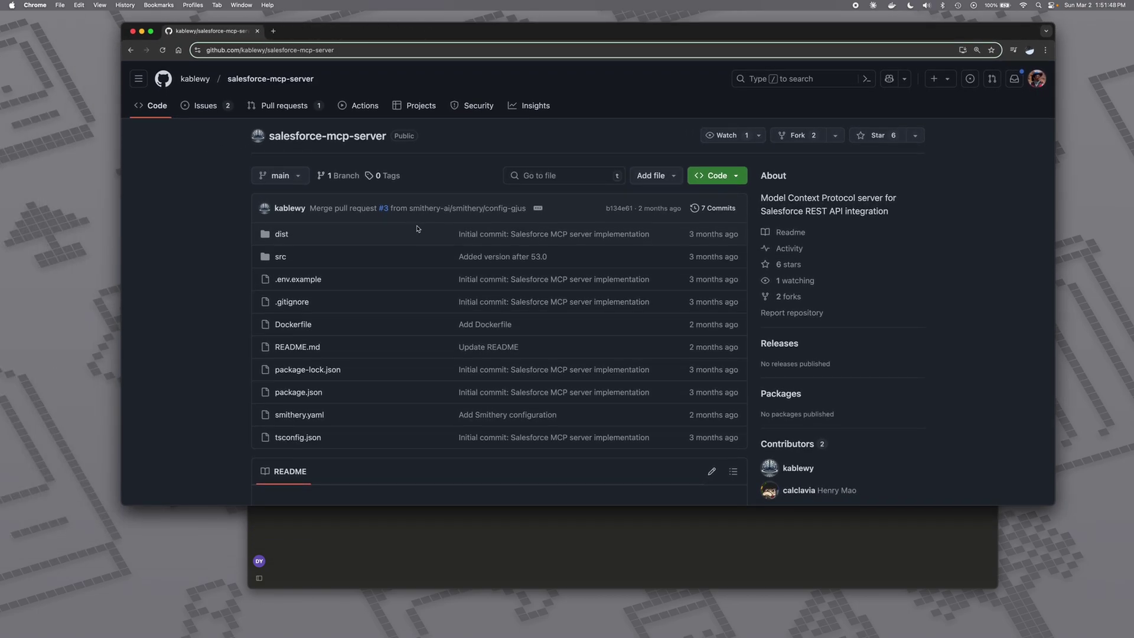
pyautogui.scroll(-5, 417, 229)
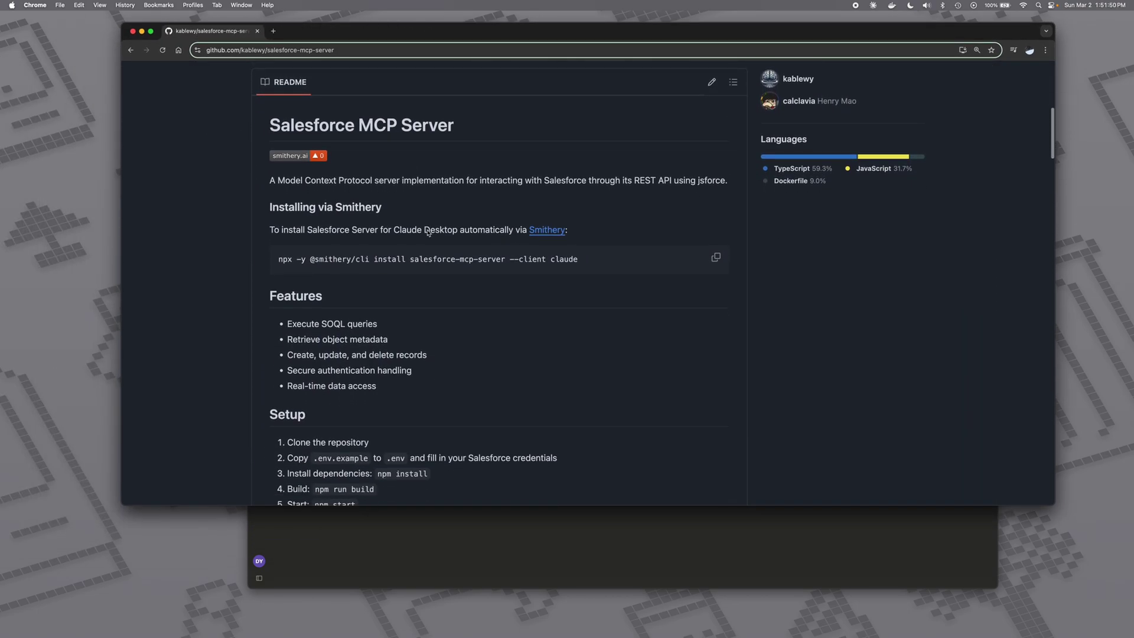
pyautogui.scroll(-5, 428, 232)
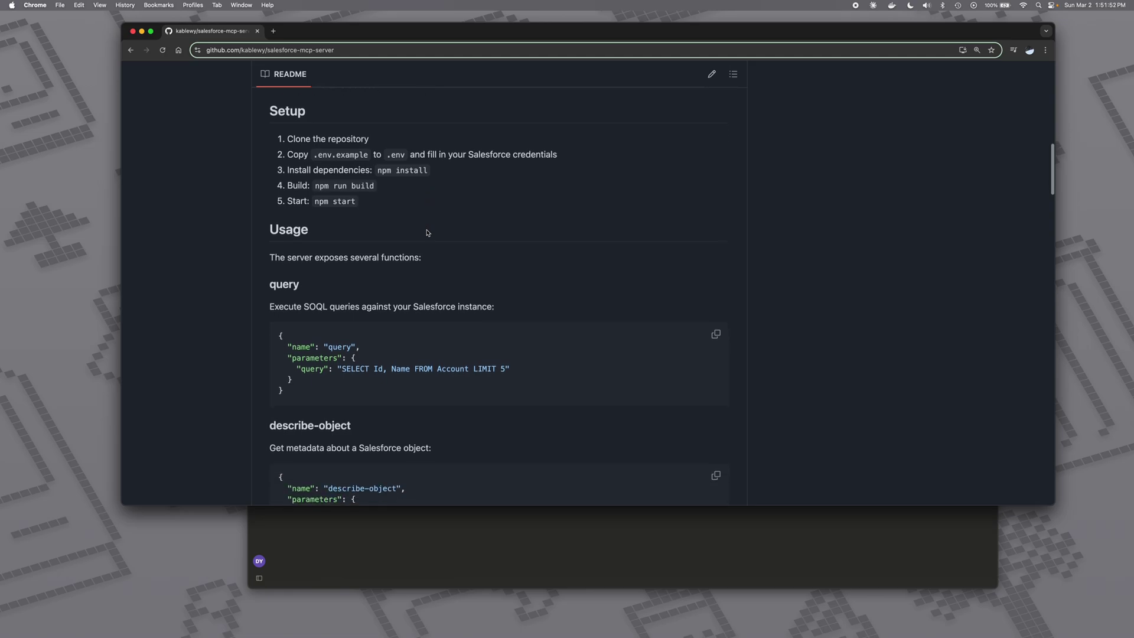
pyautogui.scroll(-5, 458, 319)
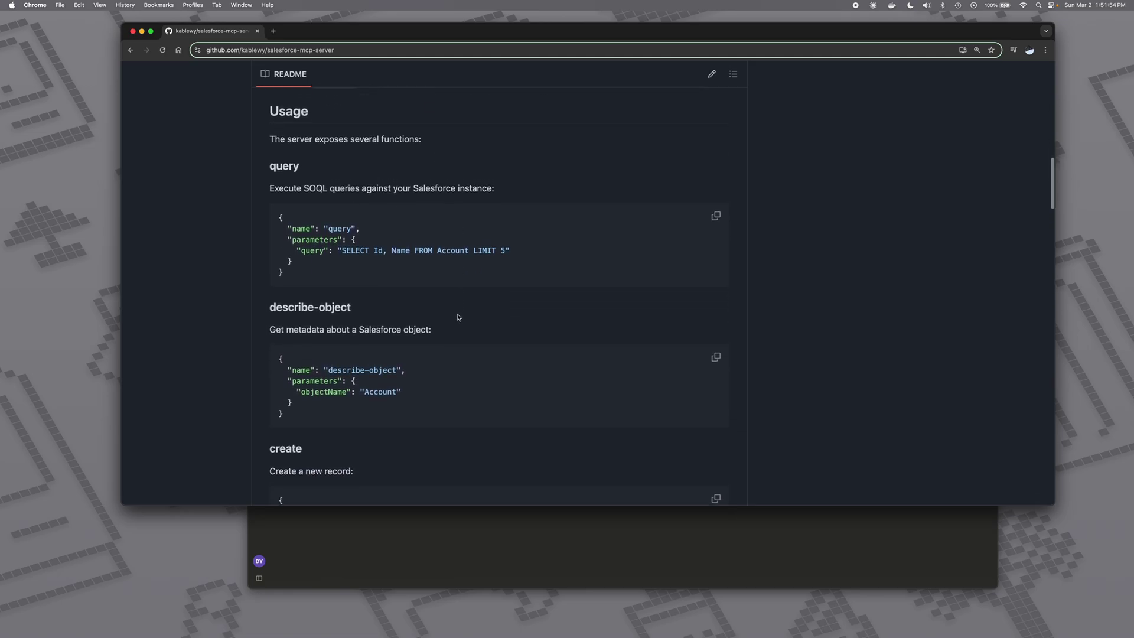
pyautogui.scroll(-5, 457, 318)
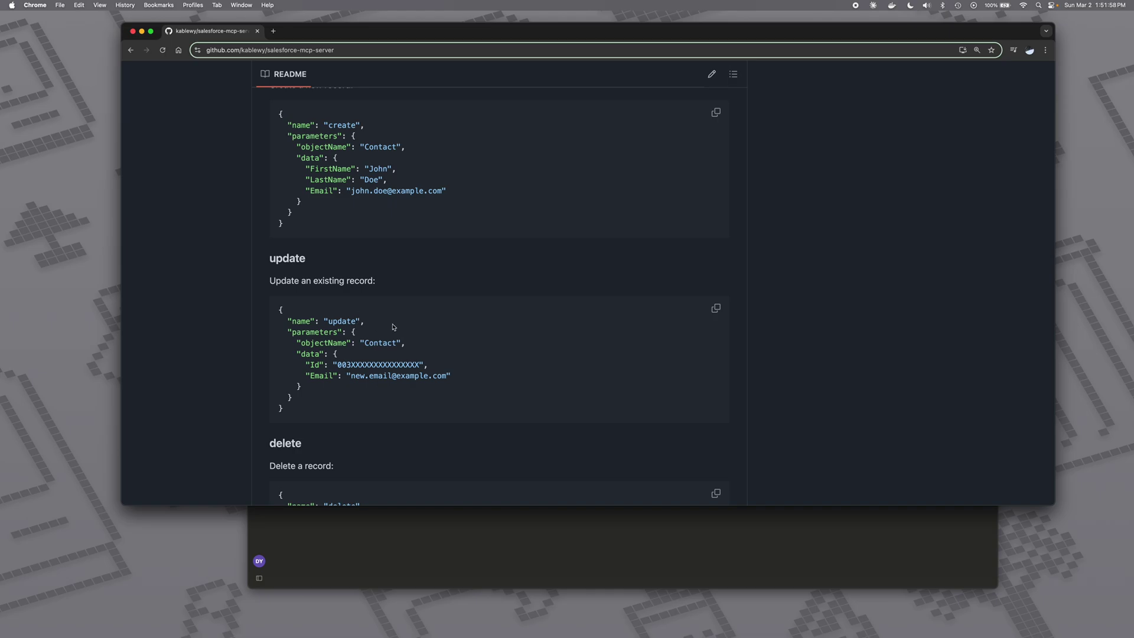
pyautogui.scroll(-6, 450, 347)
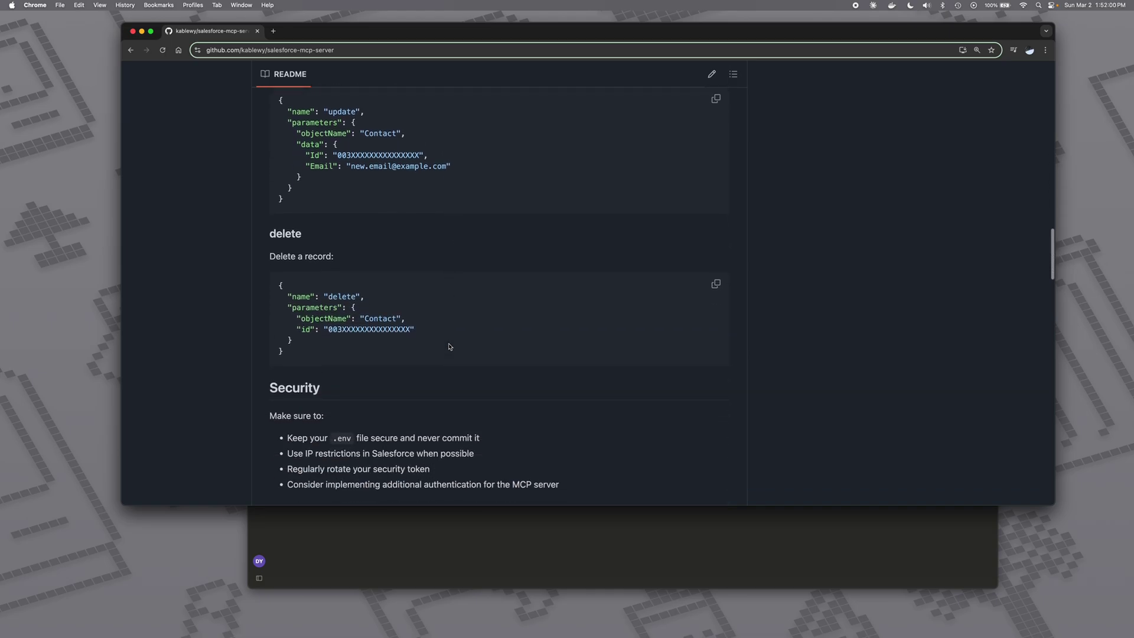
pyautogui.scroll(-2, 450, 347)
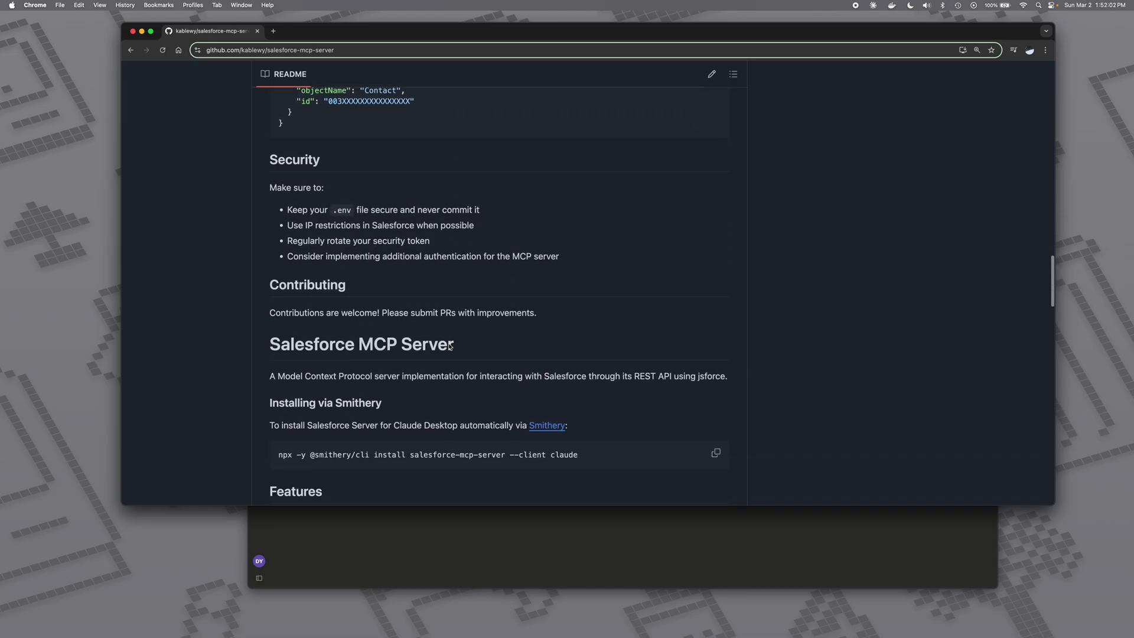
# - Review the README's query, update and delete examples again, return to the Smithery installation section, and move the browser window out of view
pyautogui.scroll(6, 384, 238)
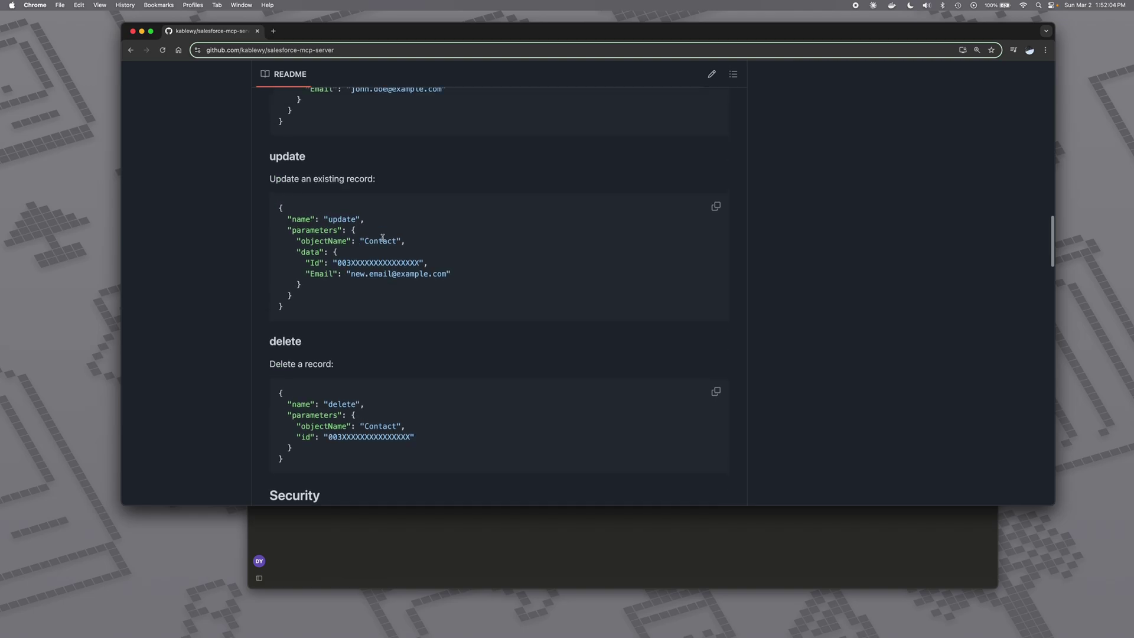
pyautogui.scroll(1, 416, 246)
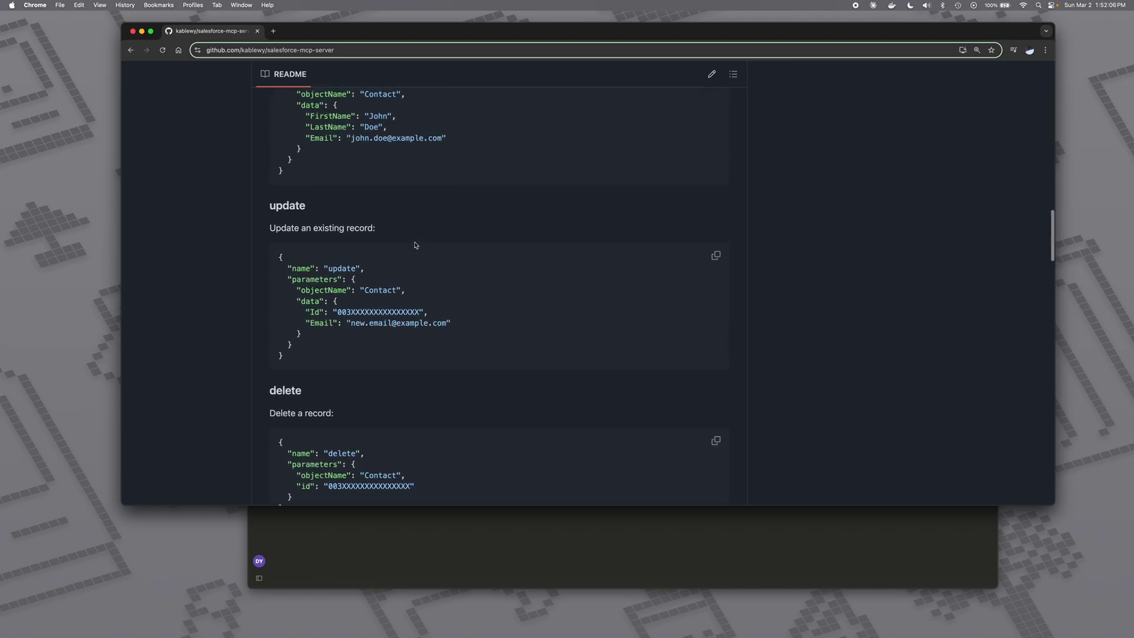
pyautogui.scroll(7, 417, 281)
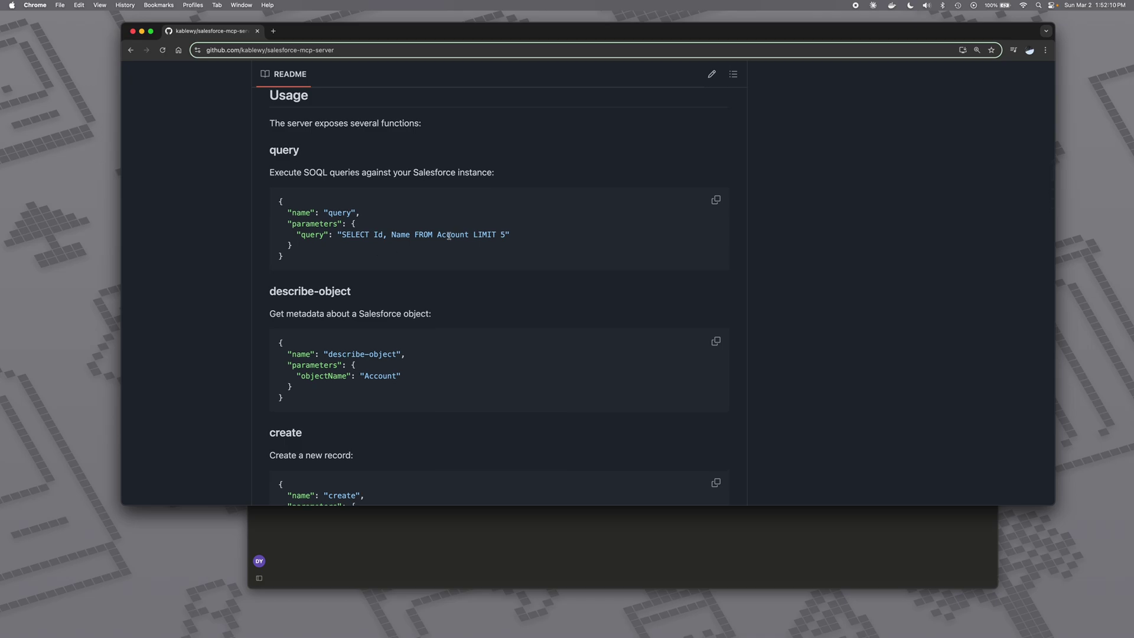
pyautogui.scroll(-10, 471, 293)
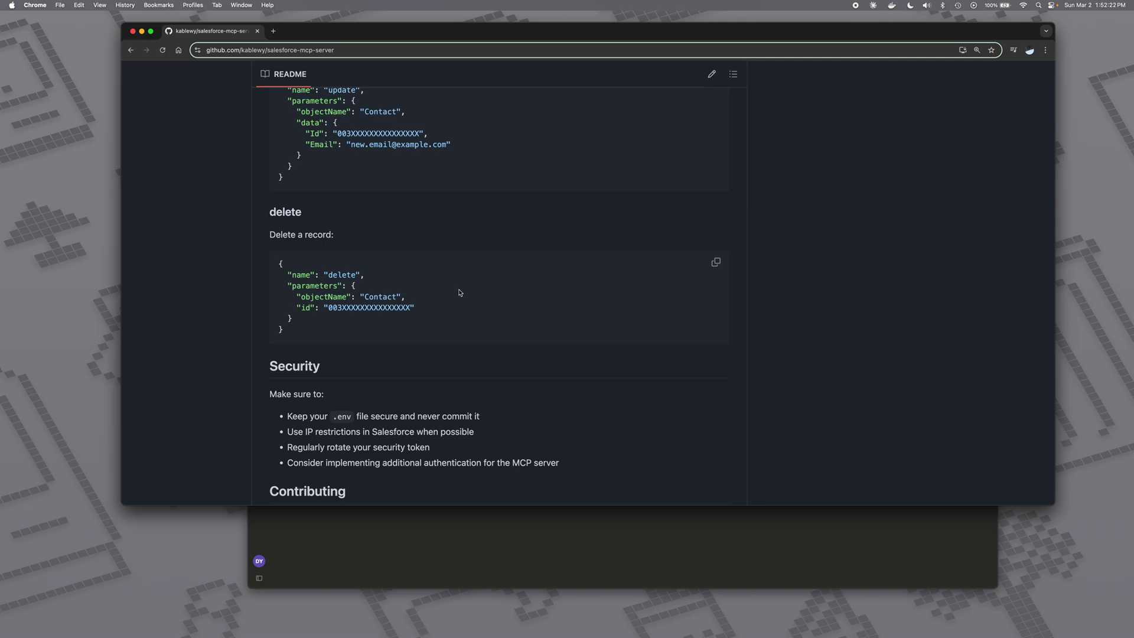
pyautogui.scroll(-10, 459, 292)
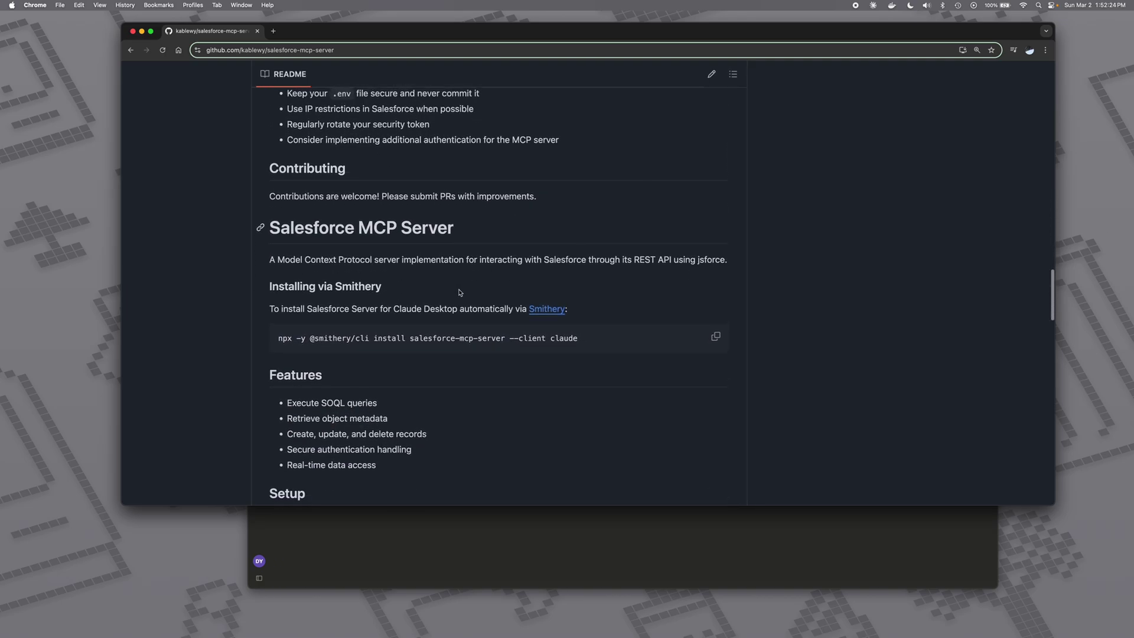
pyautogui.scroll(5, 459, 293)
pyautogui.scroll(20, 459, 293)
pyautogui.scroll(7, 460, 292)
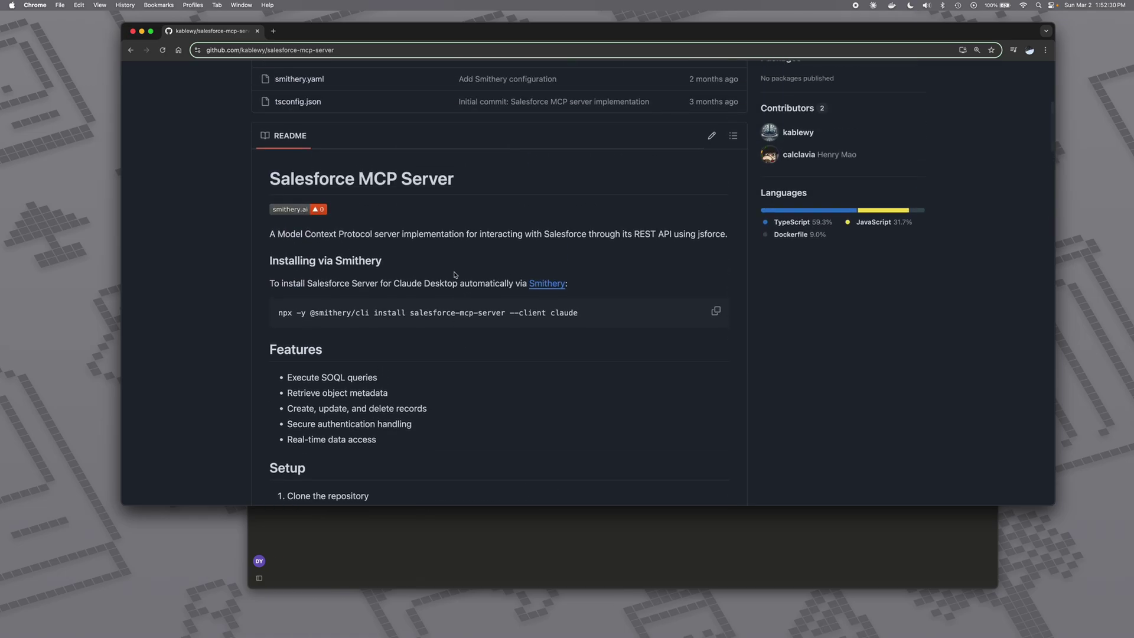
pyautogui.click(309, 31)
pyautogui.moveTo(309, 32); pyautogui.dragTo(1133, 193)
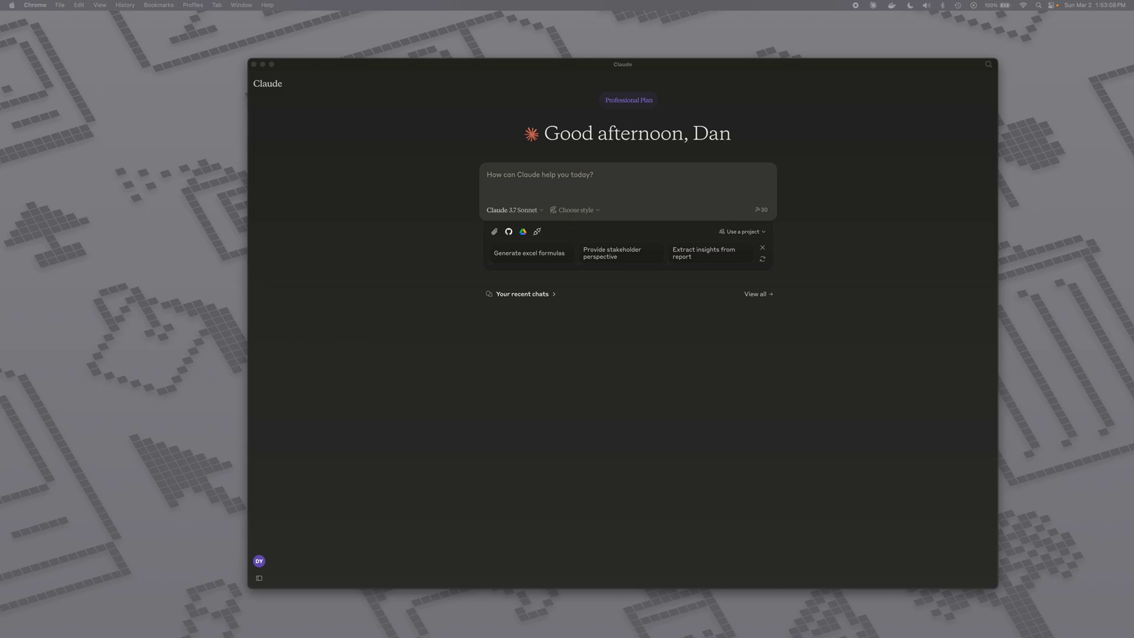
# - Switch to Cursor to view the MCP servers in claude_desktop_config.json, and minimize its window
pyautogui.press('super+Tab')
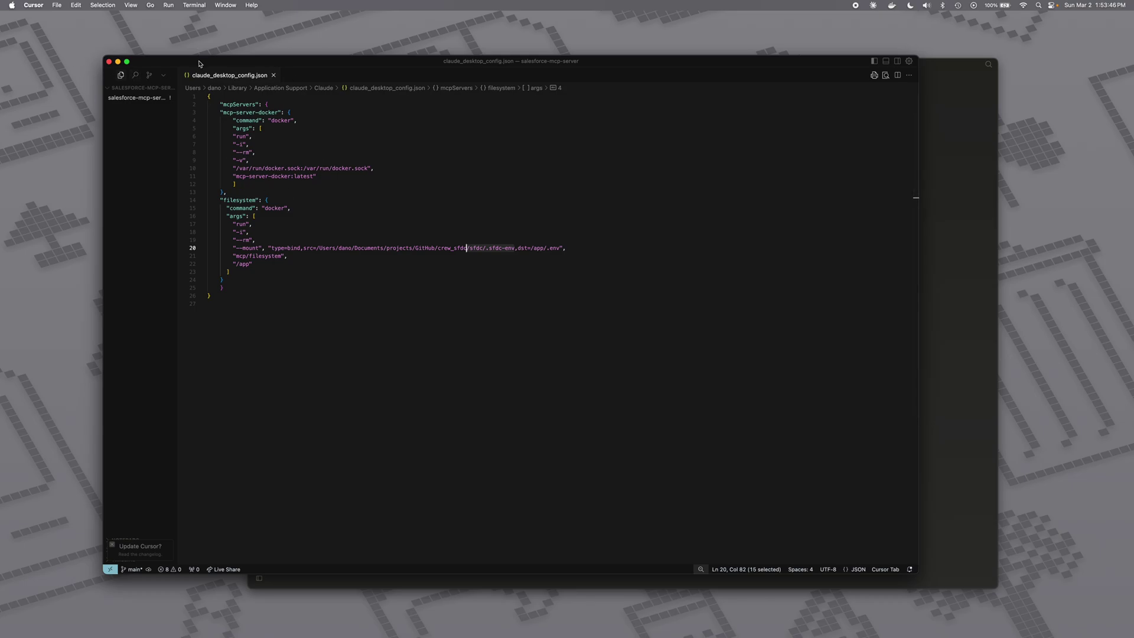
pyautogui.click(117, 62)
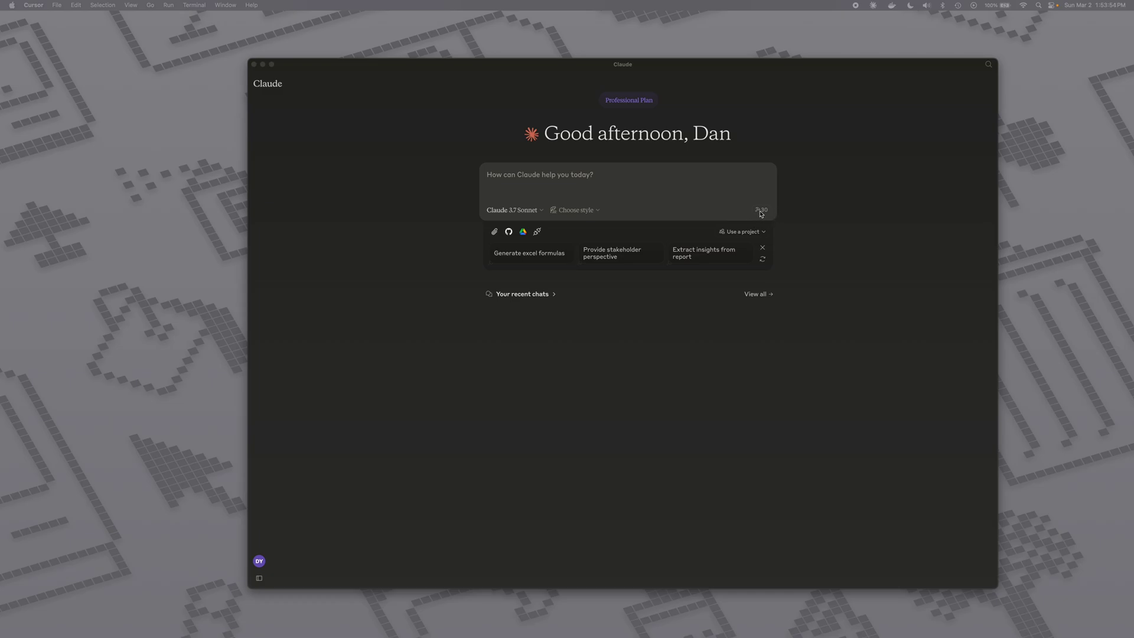
# - Open Claude's list of available MCP tools, examine the Docker and filesystem tools, and close the list
pyautogui.click(761, 213)
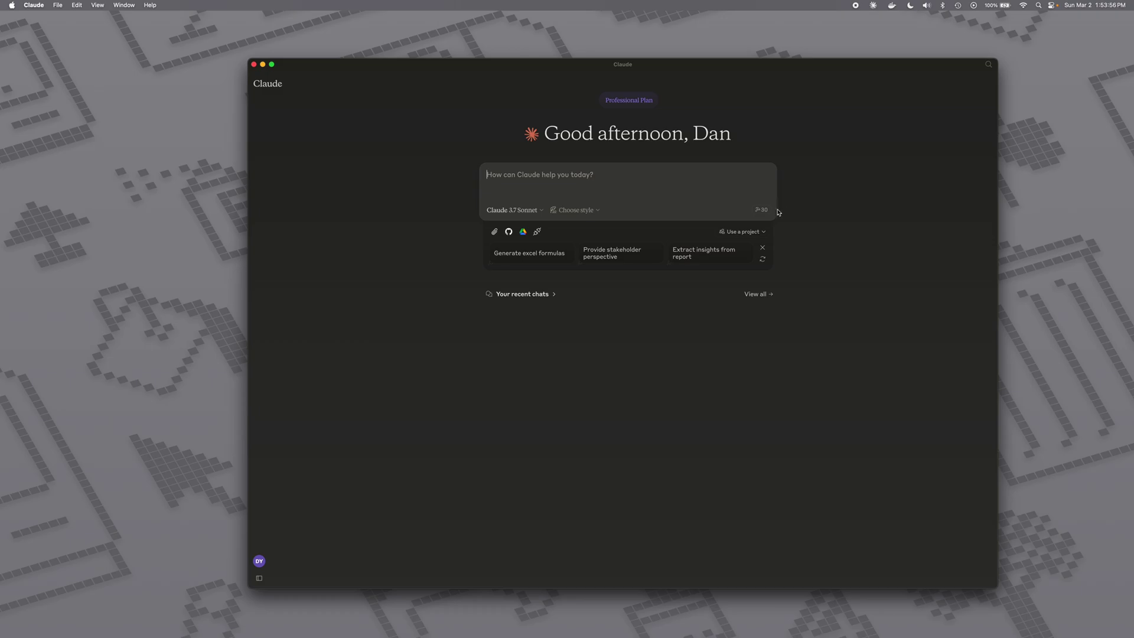
pyautogui.click(761, 210)
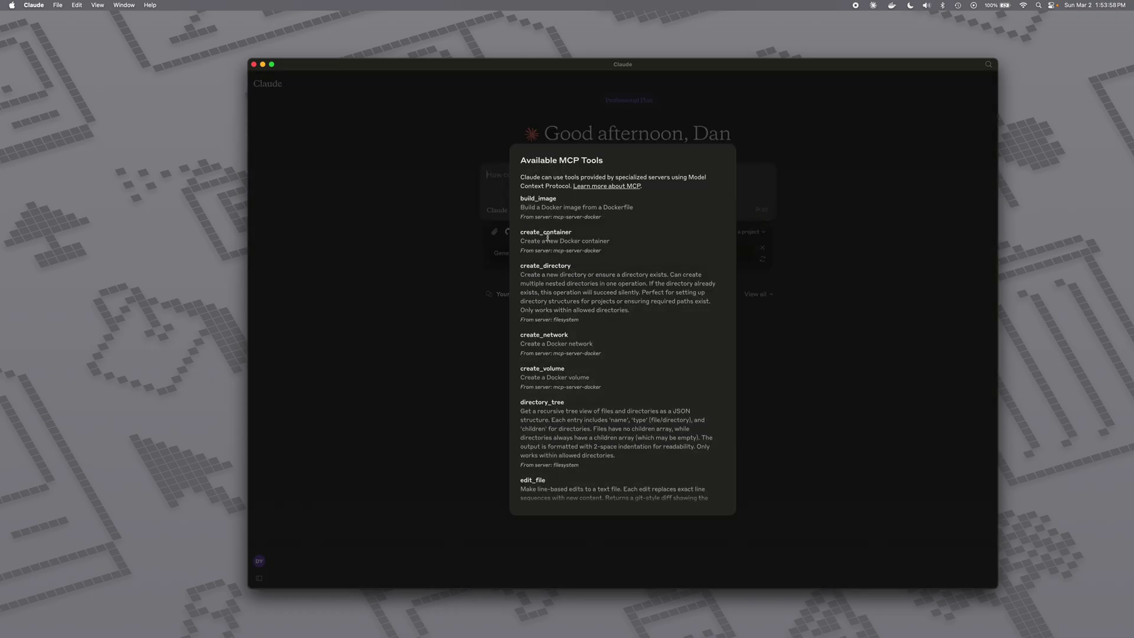
pyautogui.scroll(-10, 547, 236)
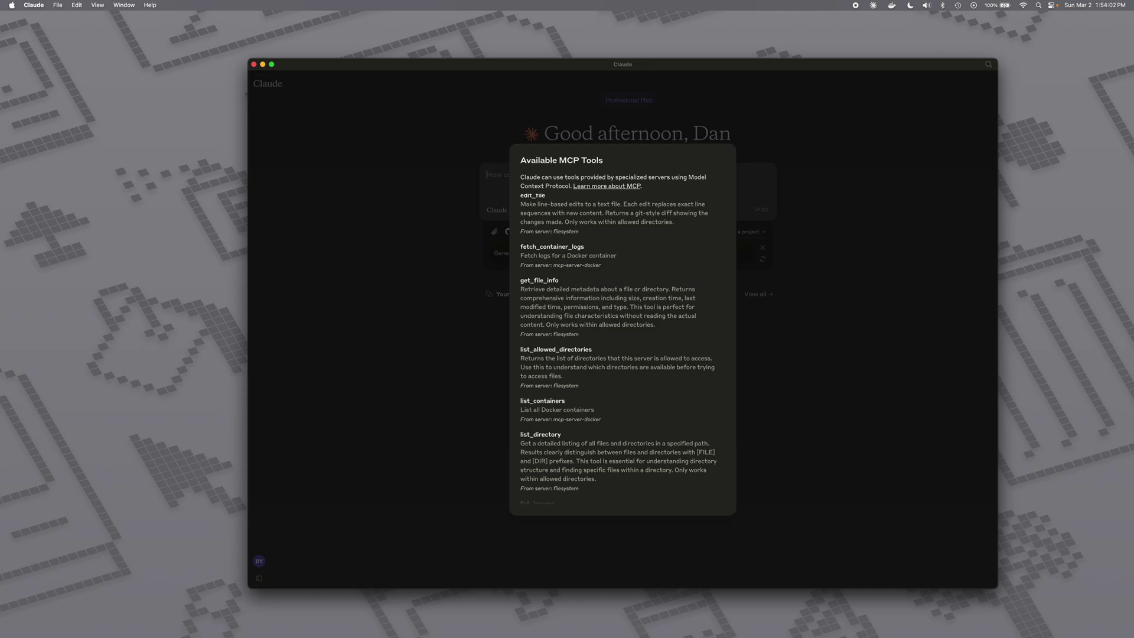
pyautogui.scroll(-10, 652, 261)
pyautogui.scroll(-8, 652, 261)
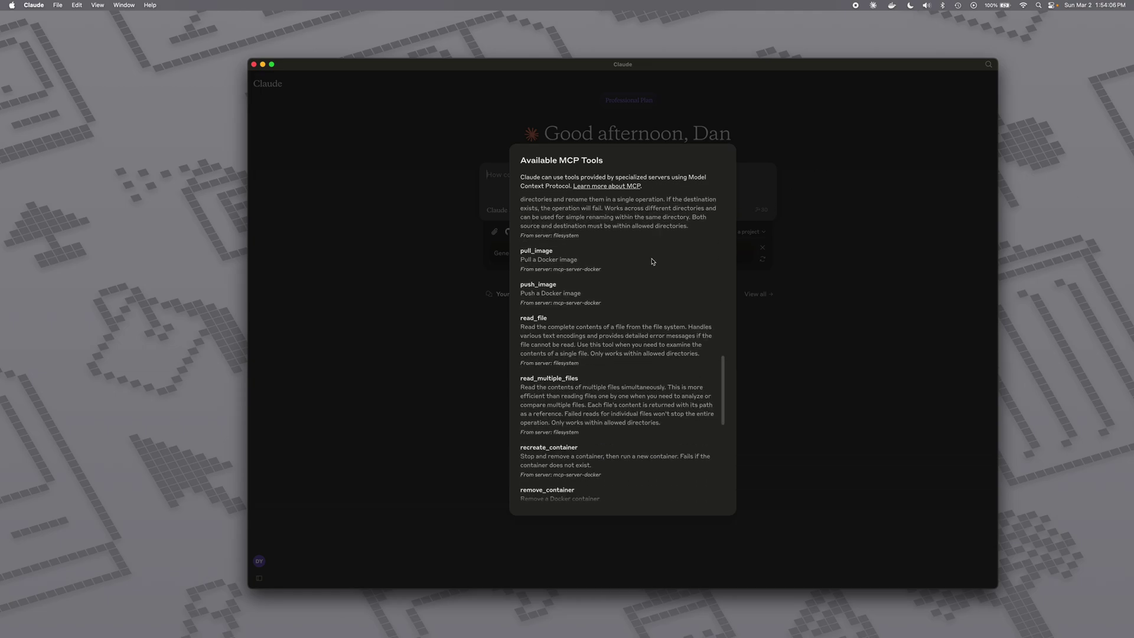
pyautogui.scroll(6, 588, 268)
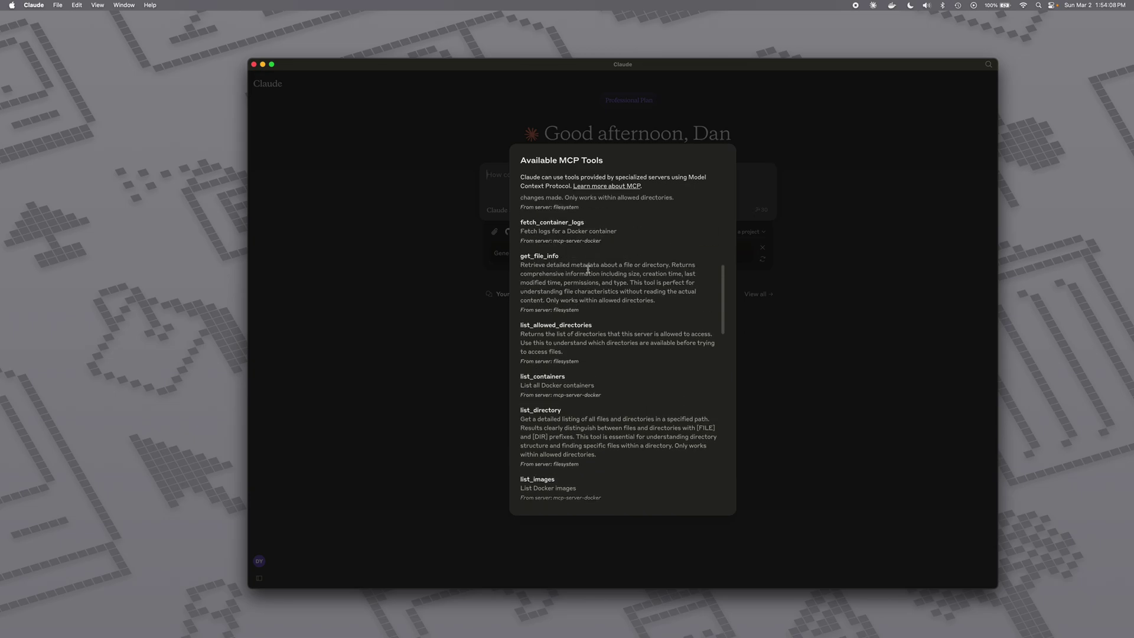
pyautogui.scroll(-5, 587, 268)
pyautogui.scroll(-6, 587, 271)
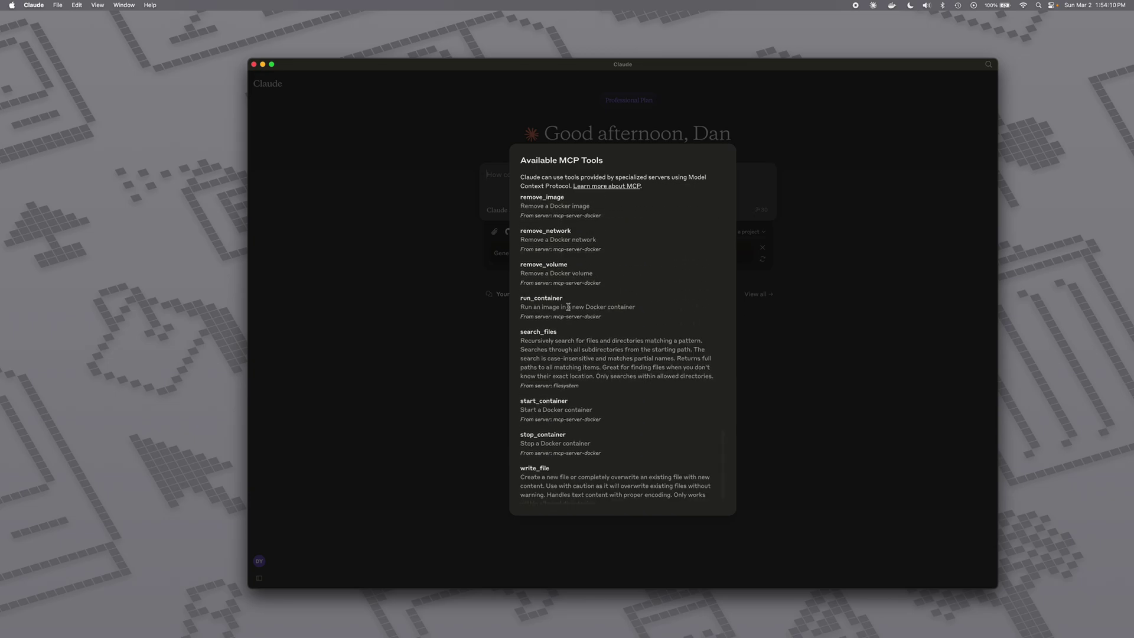
pyautogui.scroll(-1, 598, 333)
pyautogui.scroll(8, 598, 334)
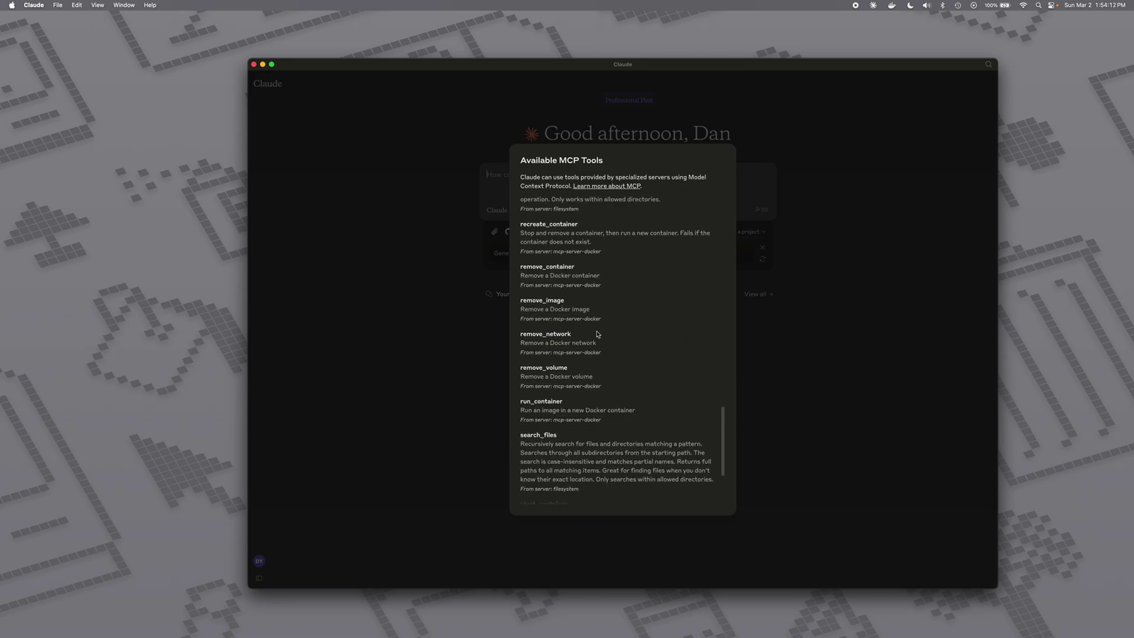
pyautogui.scroll(10, 597, 330)
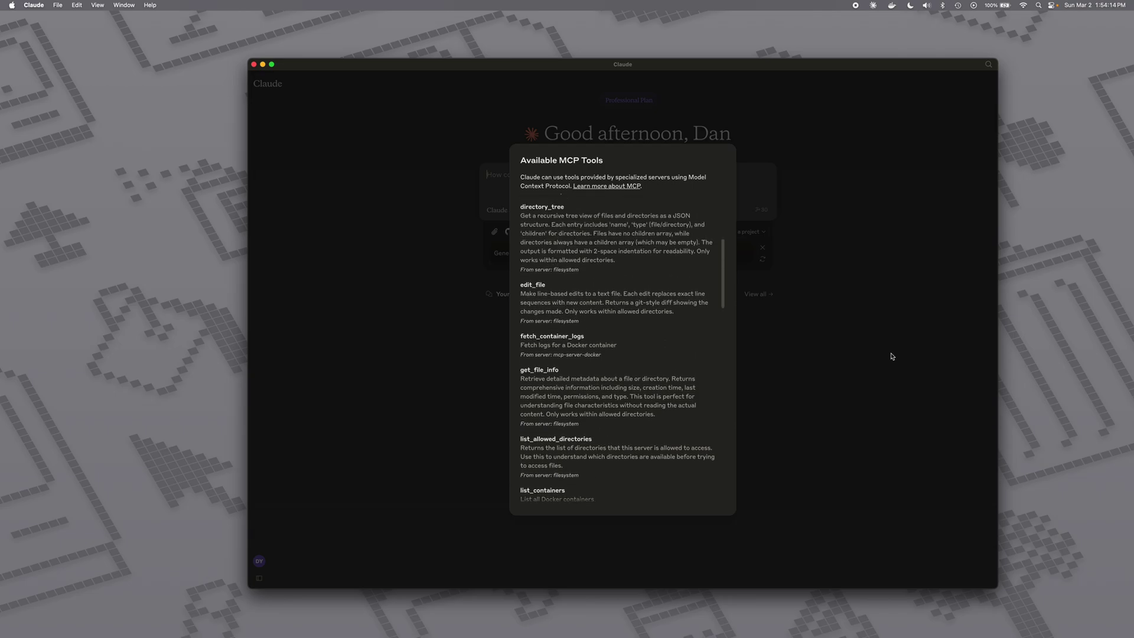
pyautogui.click(884, 338)
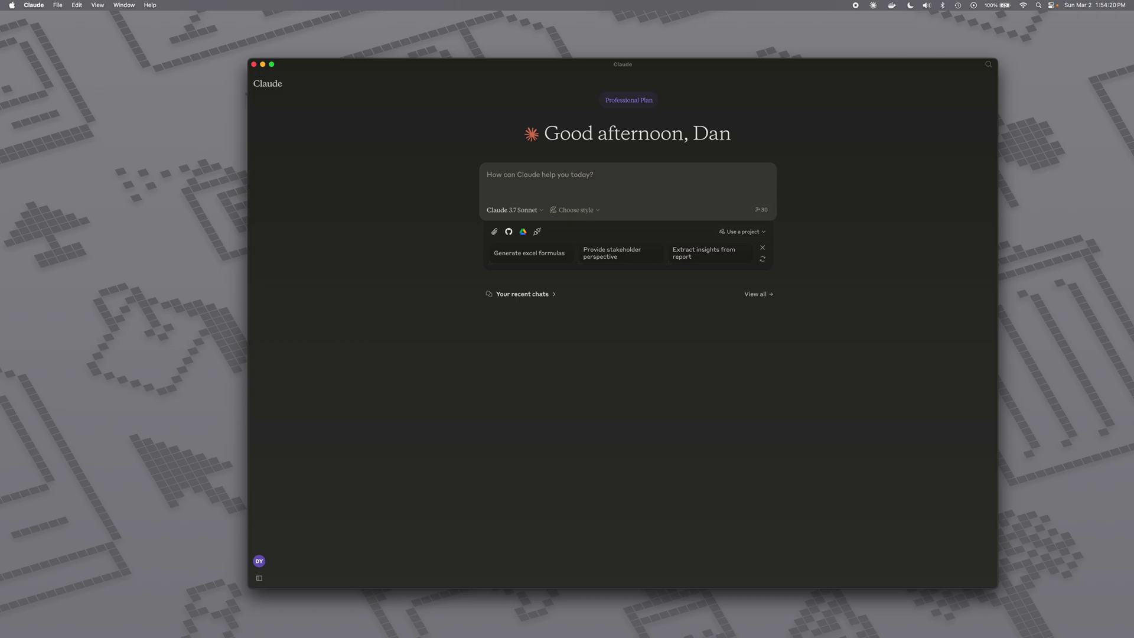
pyautogui.press('super+Tab')
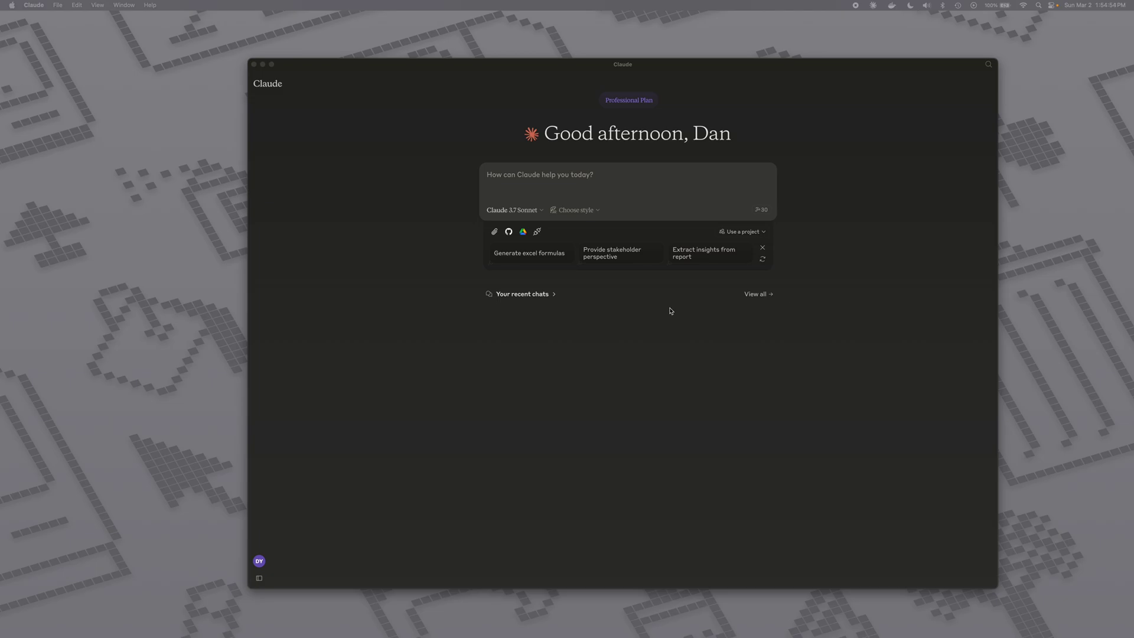
# - Begin the prompt with remove_container(name="sf-jwt-auth-container"), followed by "read_file .env and export the variables to use in the run_container configuration"
pyautogui.click(564, 176)
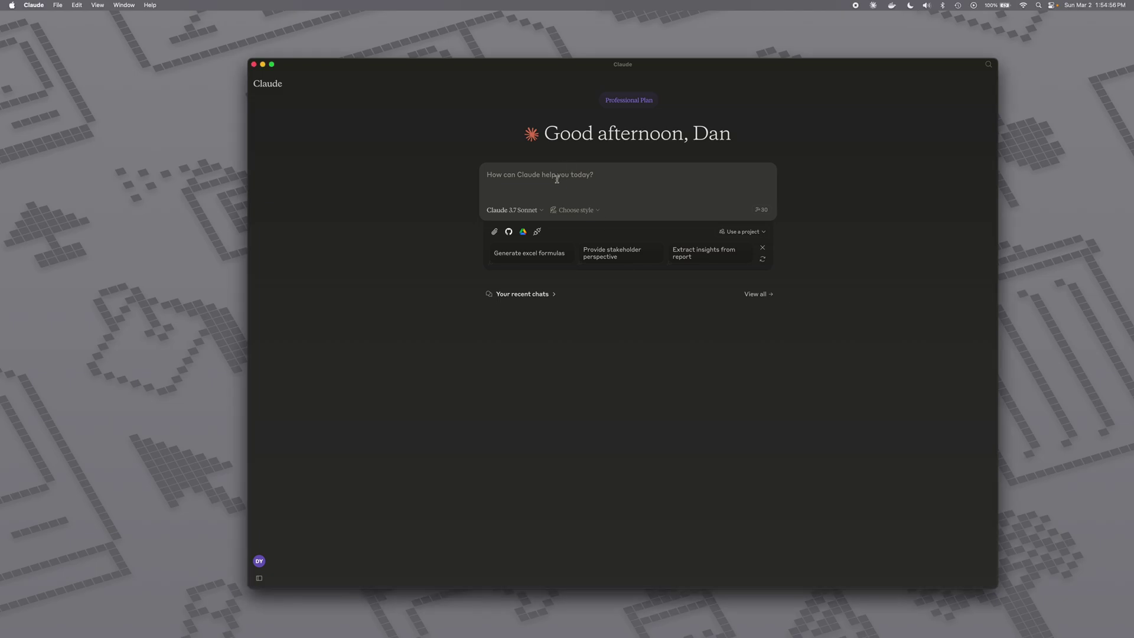
pyautogui.write('remove_container(name="sf-jwt-auth-container")')
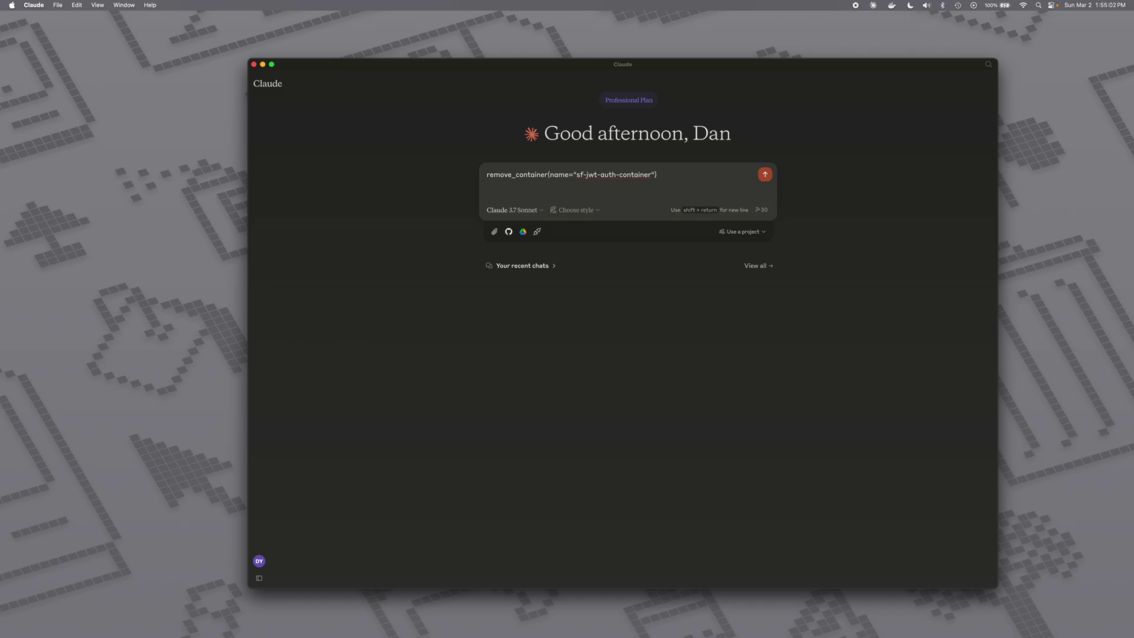
pyautogui.press('super+Tab')
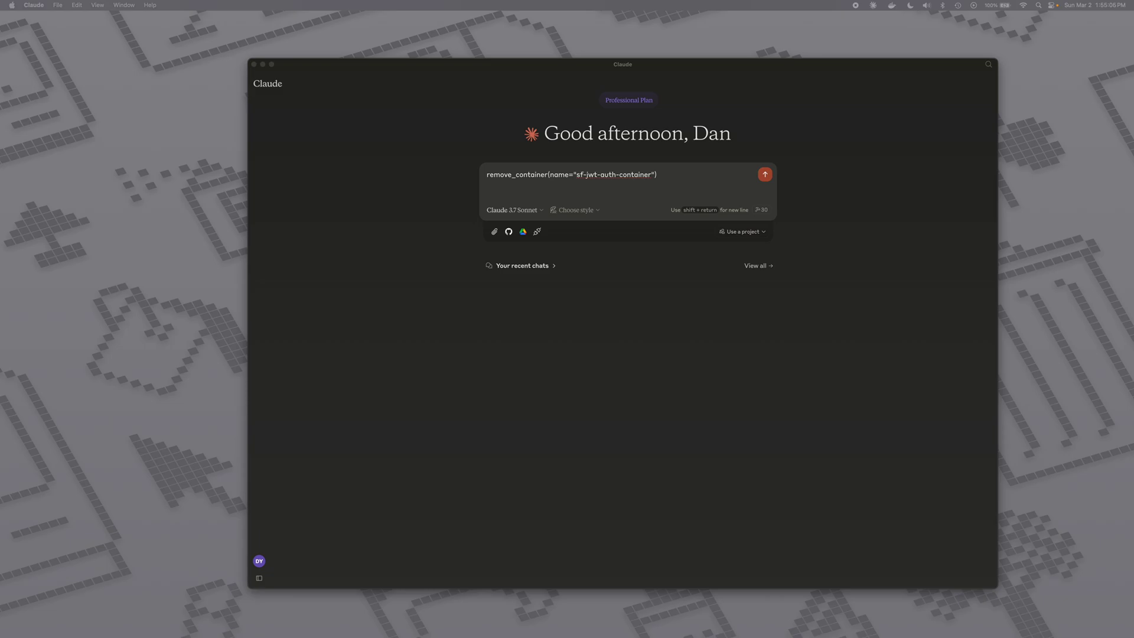
pyautogui.click(666, 177)
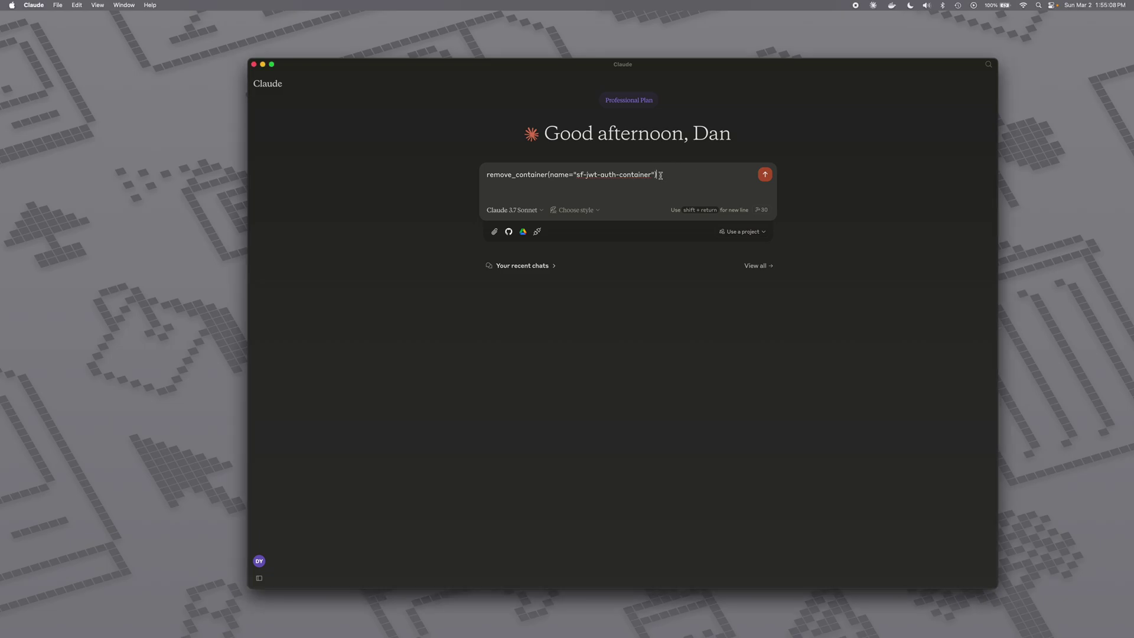
pyautogui.write(',')
pyautogui.write('read_file .env and export the variables to use in the run_container configuration')
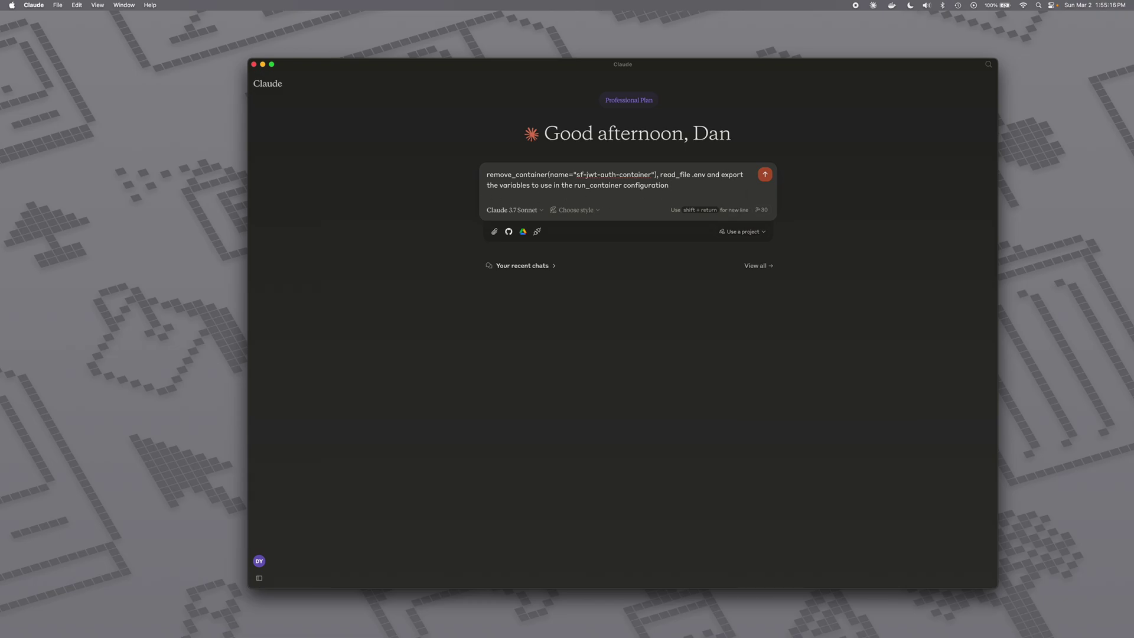
# - Add a detached run_container call for sf-jwt-auth:latest named sf-jwt-auth-container, mounting server.key at /app/server.key and passing SF_USERNAME, SF_CLIENT_ID and SF_INSTANCE_URL
pyautogui.press('super+Tab')
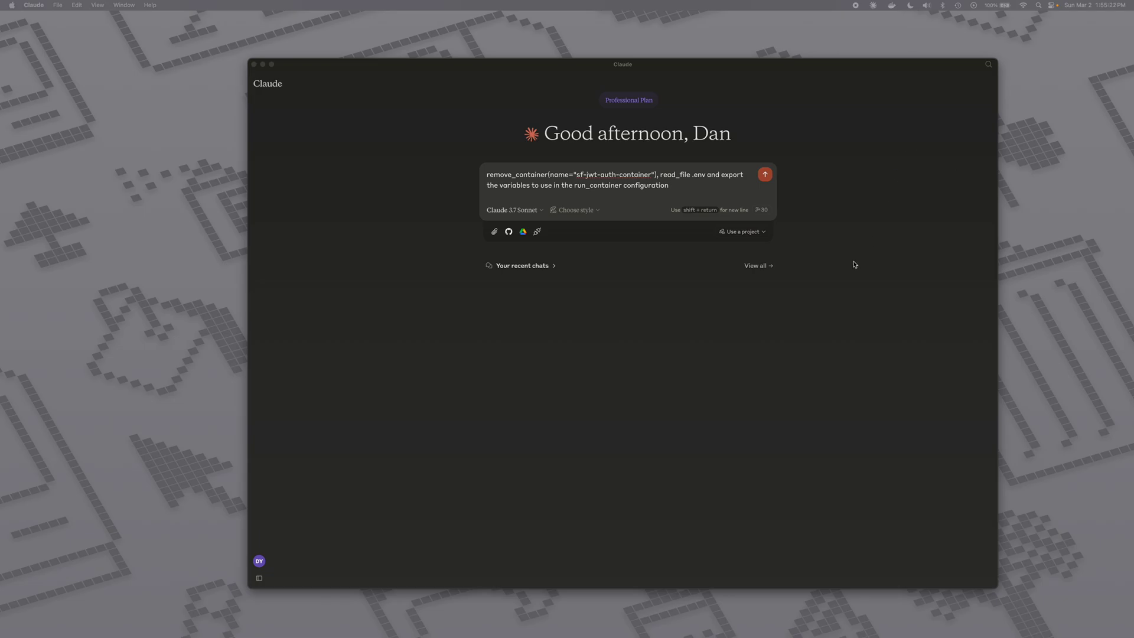
pyautogui.click(679, 186)
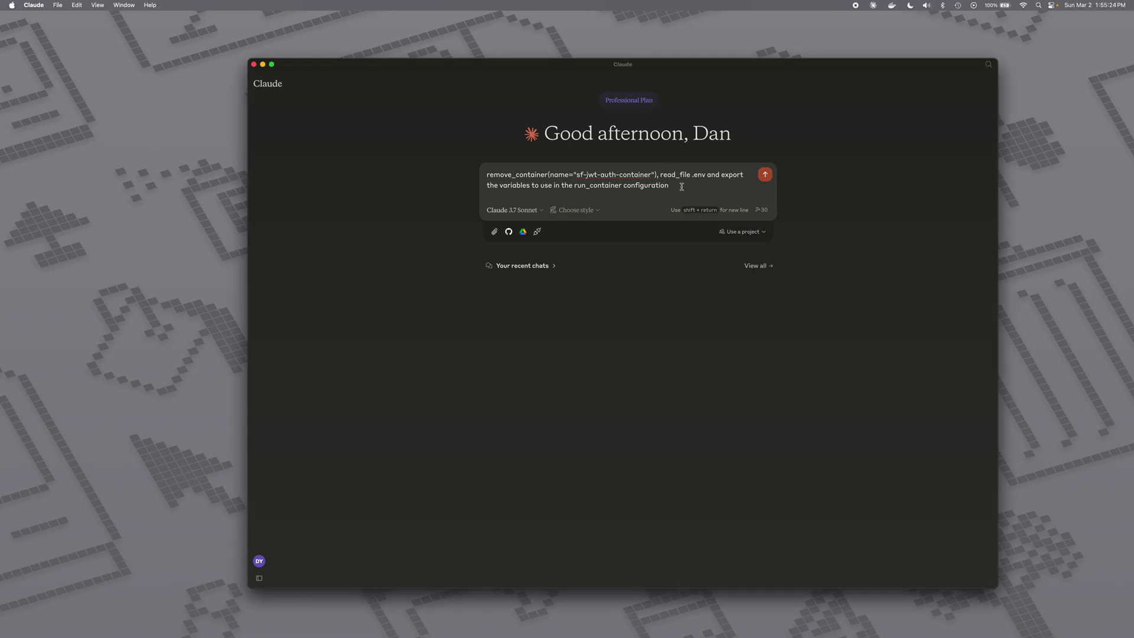
pyautogui.write('run_container(     image="sf-jwt-auth:latest",     name="sf-jwt-auth-container",     detach=true,     volumes=["/Users/dano/Documents/projects/GitHub/crew_sfdc/sfdc/src/sfdc/server.key:/app/server.key"],     environment={         "SF_USERNAME": "SF_USERNAME",         "SF_CLIENT_ID": "SF_CLIENT_ID",         "SF_INSTANCE_URL": "SF_INSTANCE_URL"     } )')
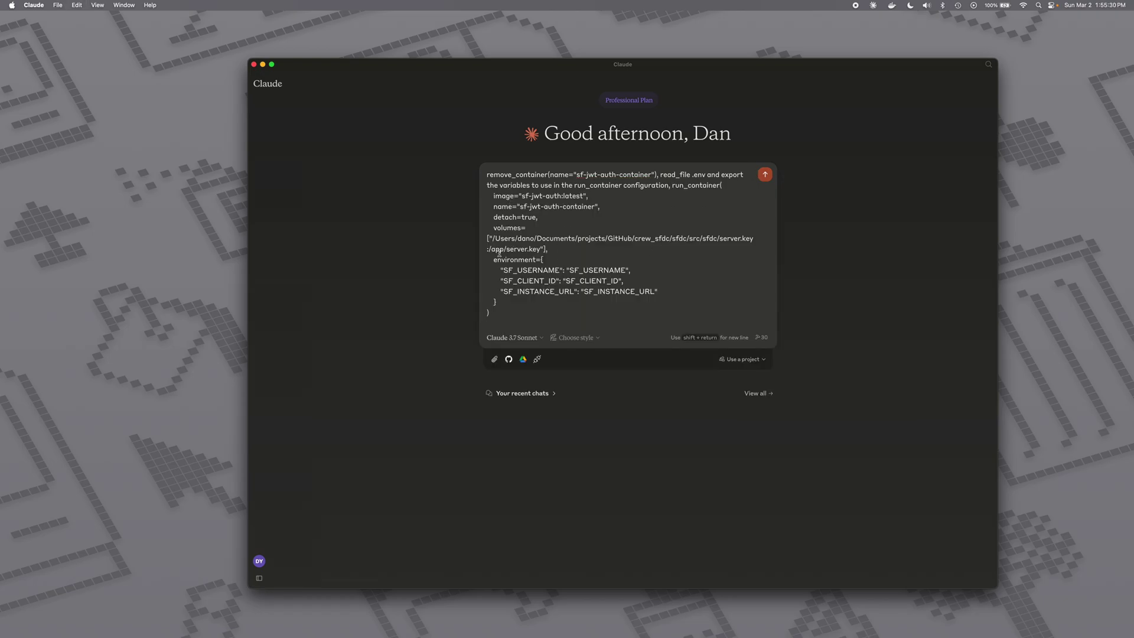
pyautogui.moveTo(719, 239); pyautogui.dragTo(765, 237)
# - Append fetch_container_logs(name="sf-jwt-auth-container") and "and return the salesforce token" to the end of the prompt, and send it to Claude
pyautogui.press('super+Tab')
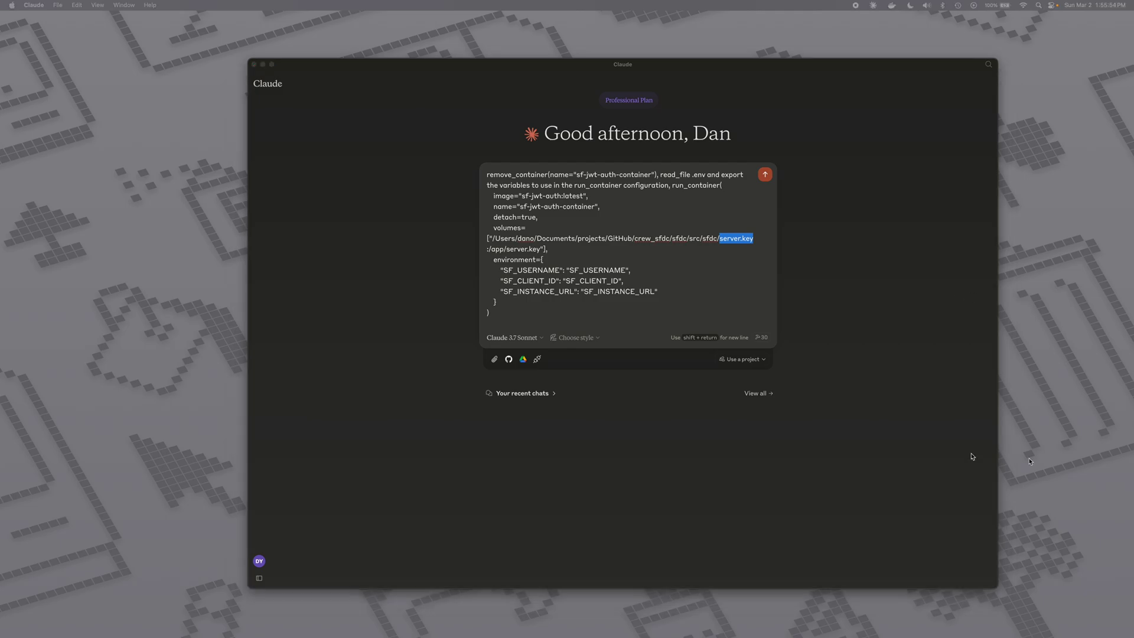
pyautogui.click(611, 310)
pyautogui.click(600, 317)
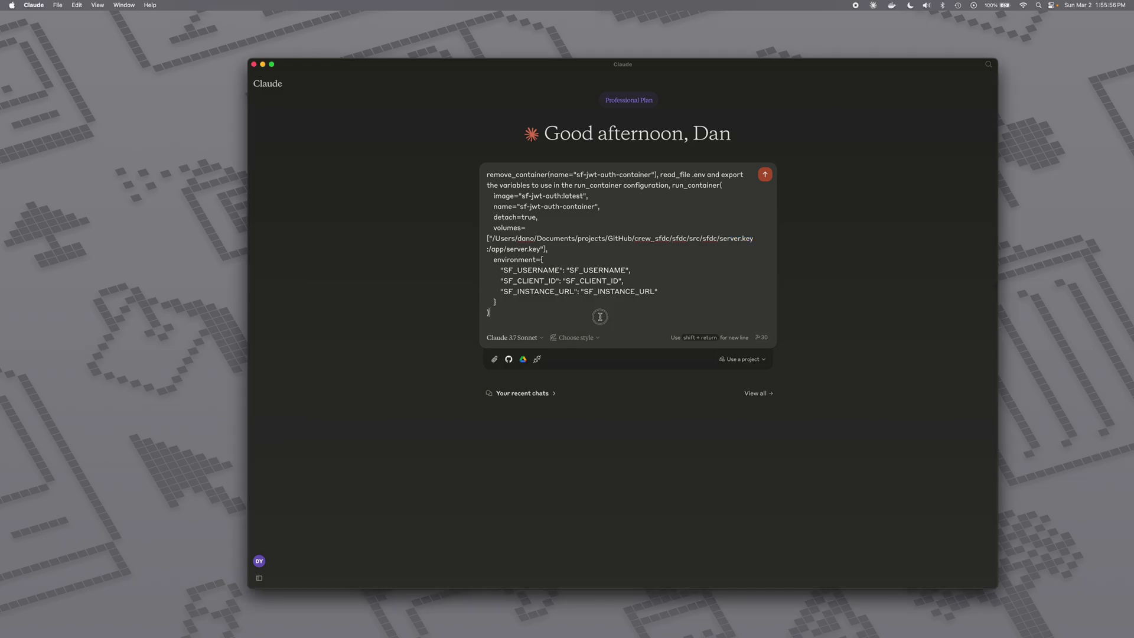
pyautogui.write(',')
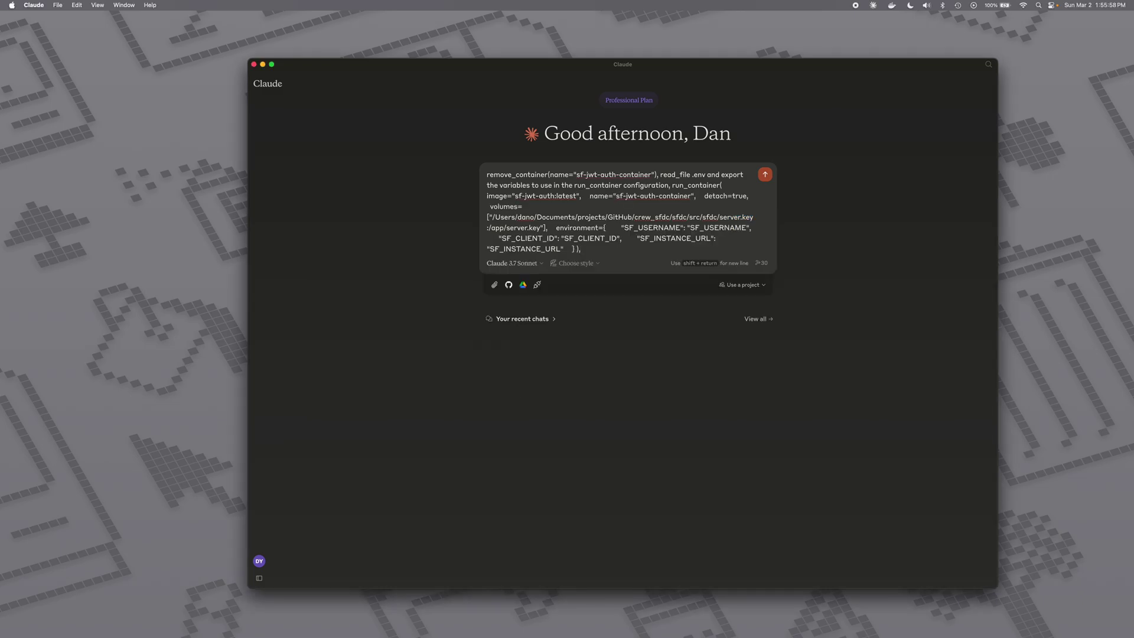
pyautogui.write('fetch_container_logs(name="sf-jwt-auth-container")')
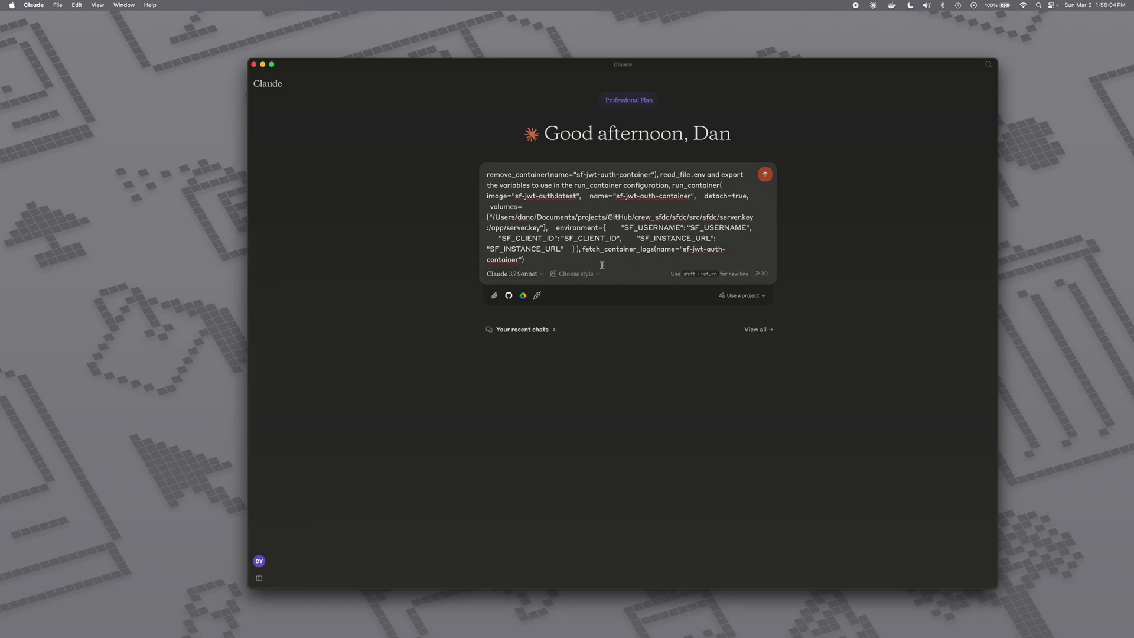
pyautogui.write('and t return thre salesforce token')
pyautogui.press('Return')
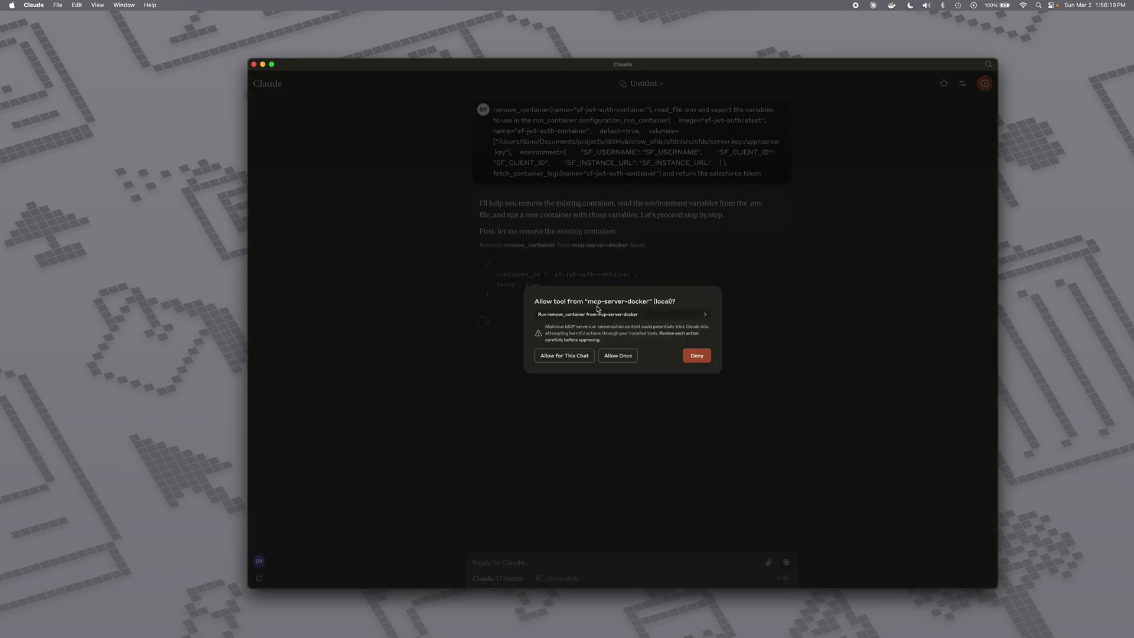
# - Allow remove_container, read_file, run_container, start_container and fetch_container_logs for this chat as each is requested, and collapse the read_file result
pyautogui.click(576, 355)
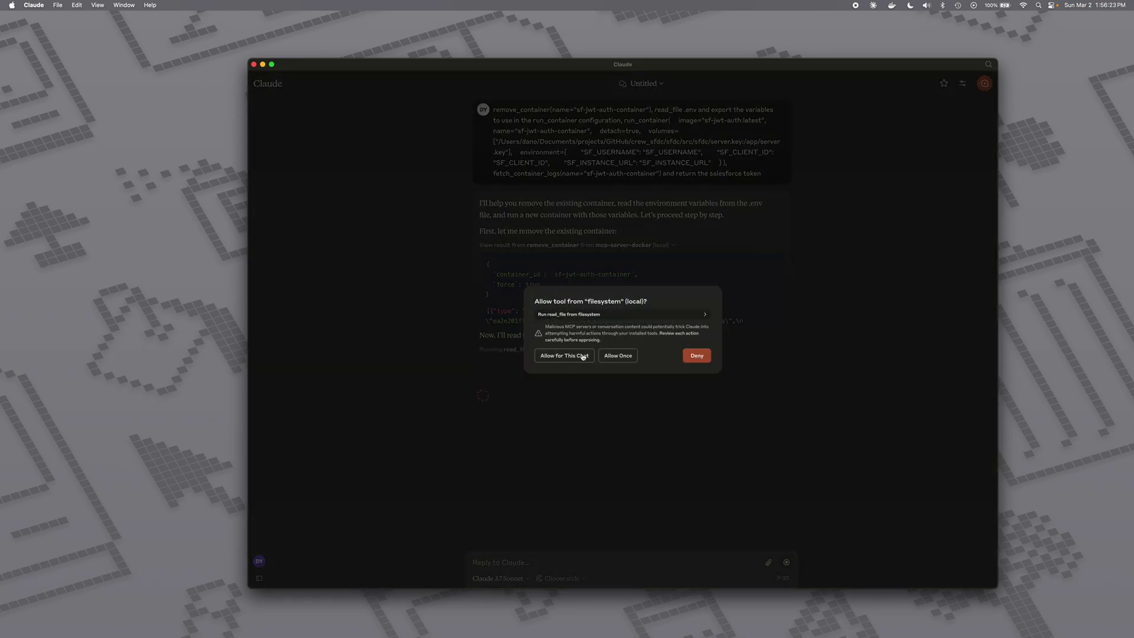
pyautogui.click(564, 356)
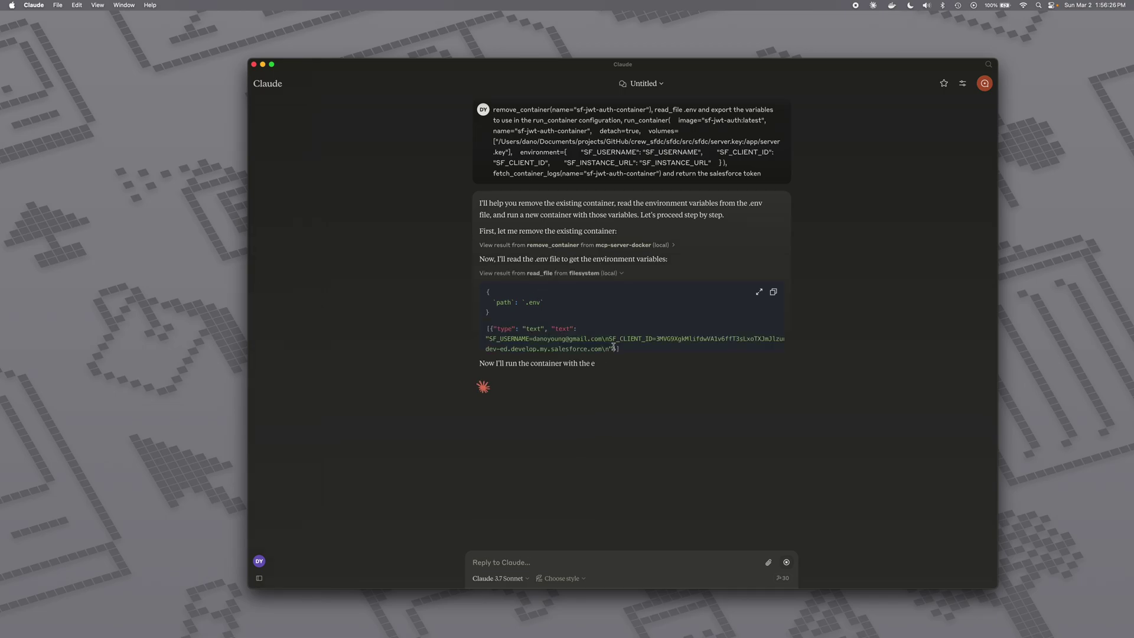
pyautogui.click(543, 274)
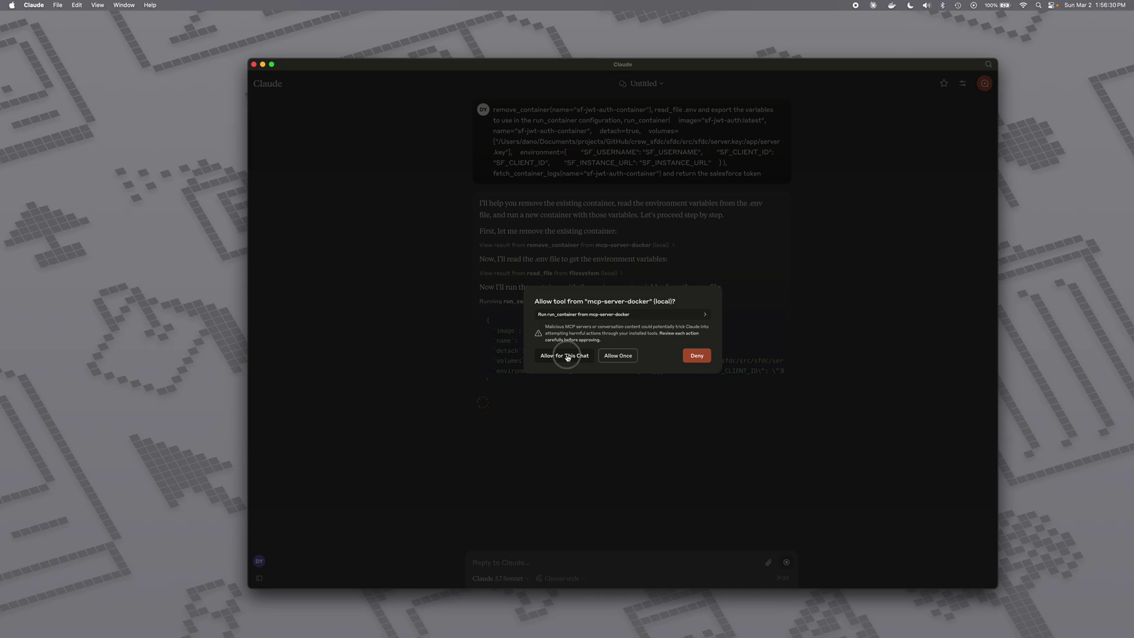
pyautogui.click(567, 355)
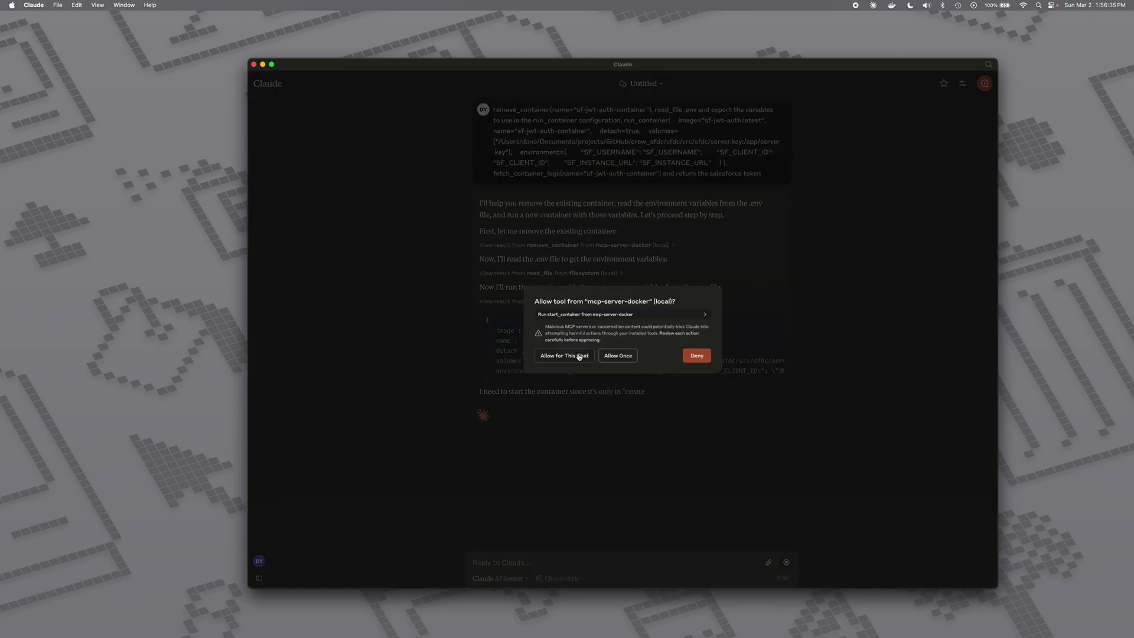
pyautogui.click(579, 357)
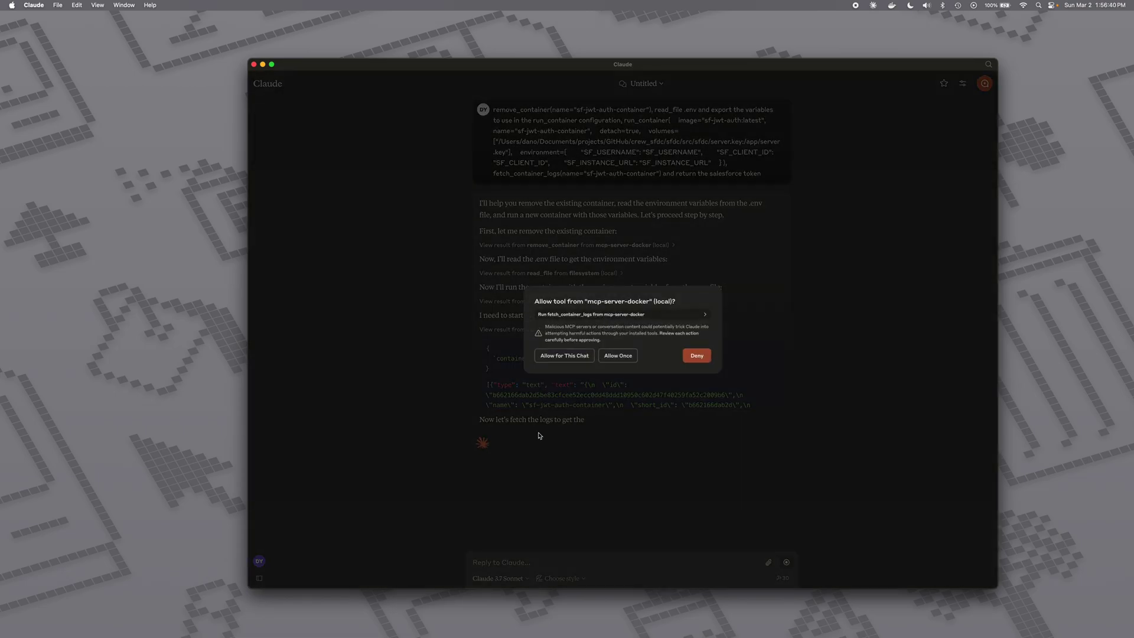
pyautogui.click(573, 356)
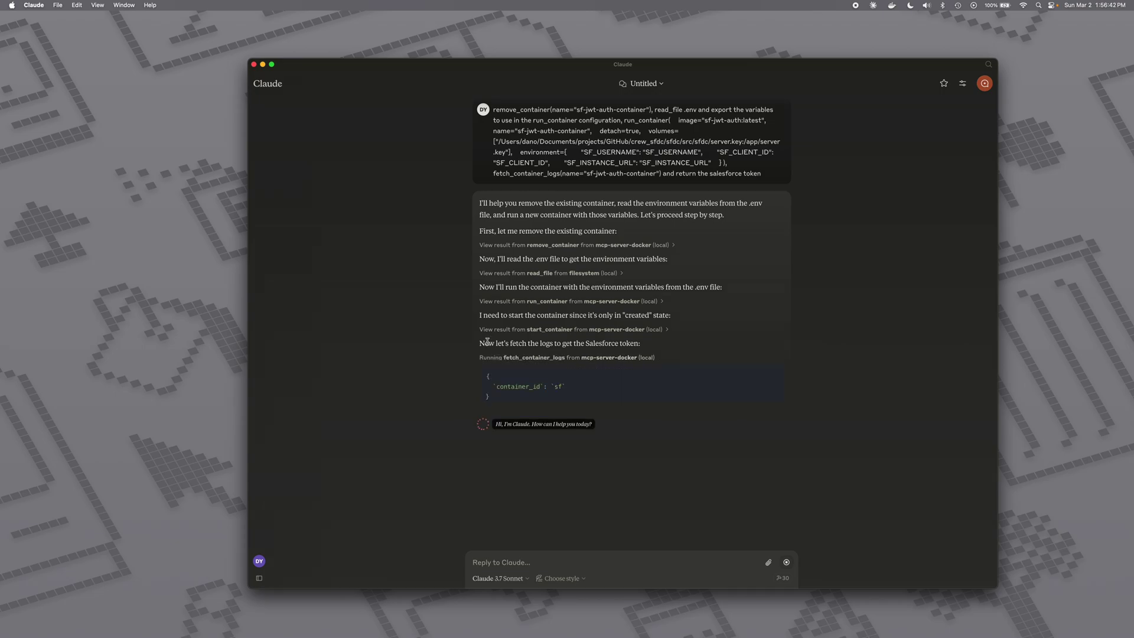